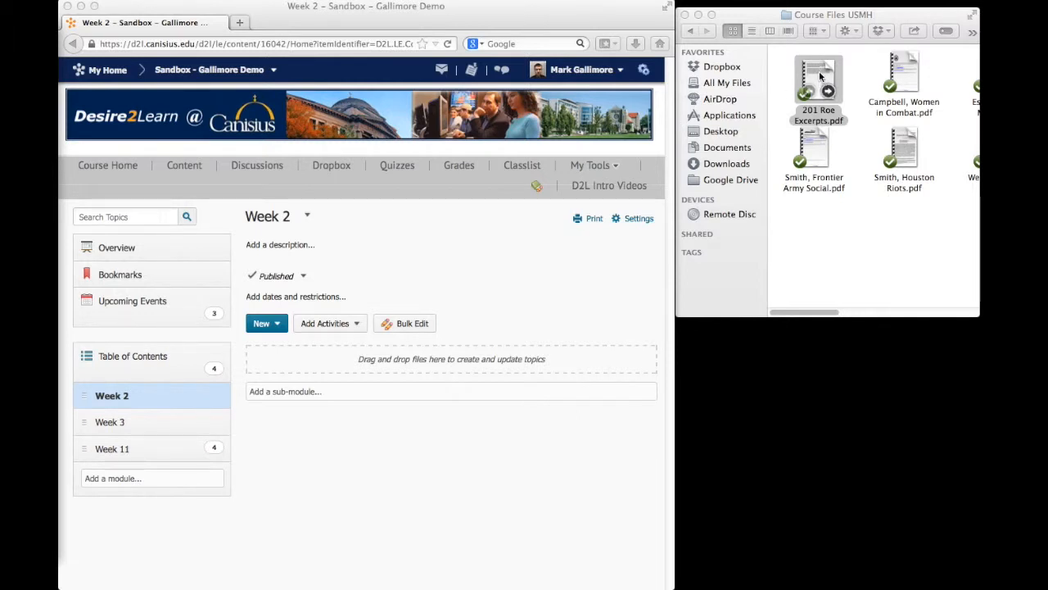
# Add 201 Roe Excerpts.pdf and Smith, Frontier Army Social.pdf from the Course Files USMH folder to the Week 2 module
pyautogui.moveTo(819, 70); pyautogui.dragTo(477, 353)
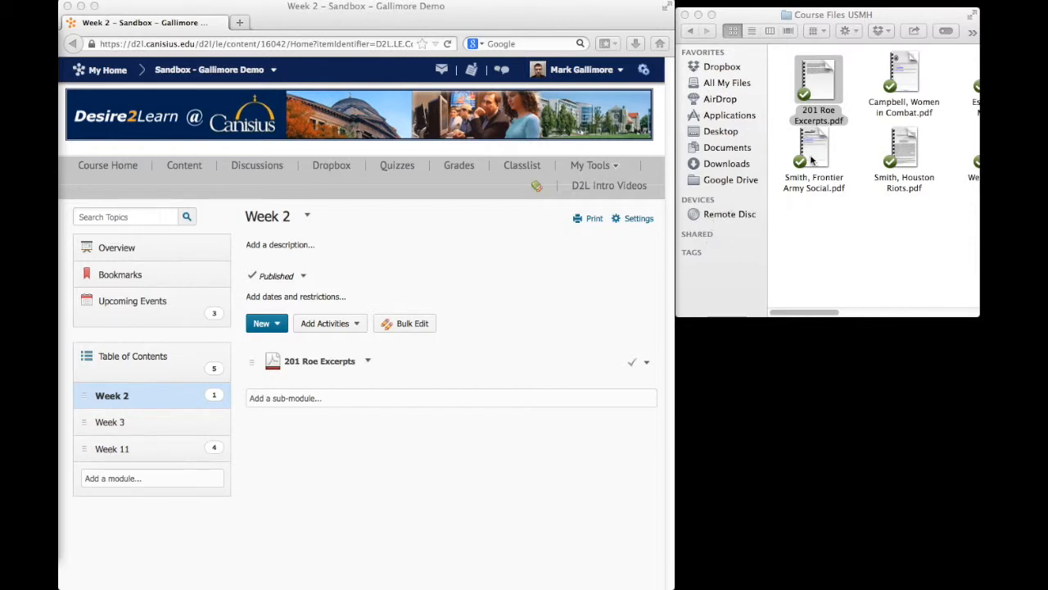
pyautogui.moveTo(811, 160); pyautogui.dragTo(391, 379)
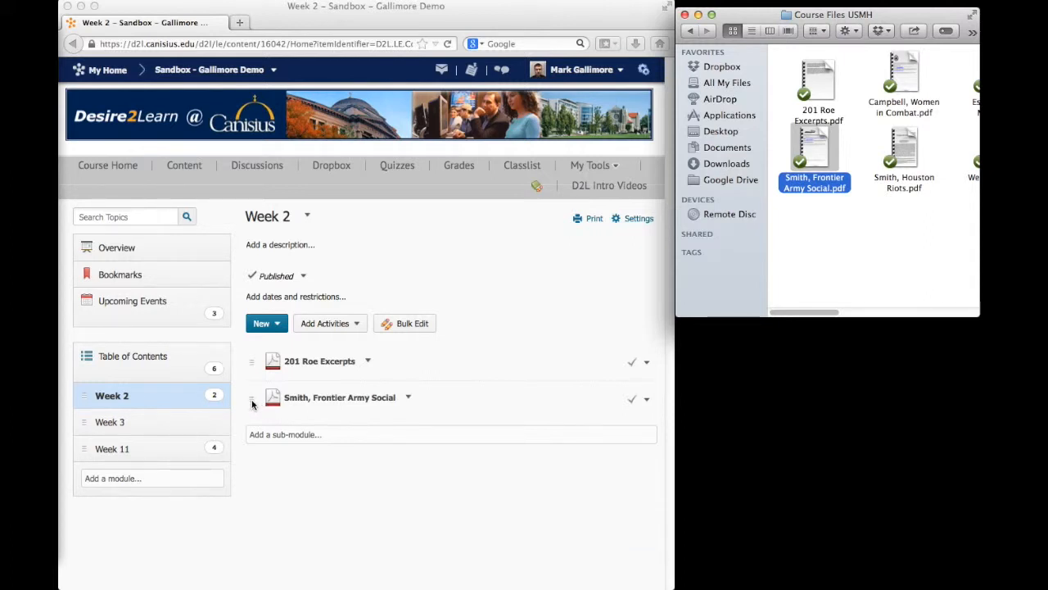
# Move the Smith, Frontier Army Social topic above 201 Roe Excerpts in Week 2, and return it to below that topic
pyautogui.click(252, 400)
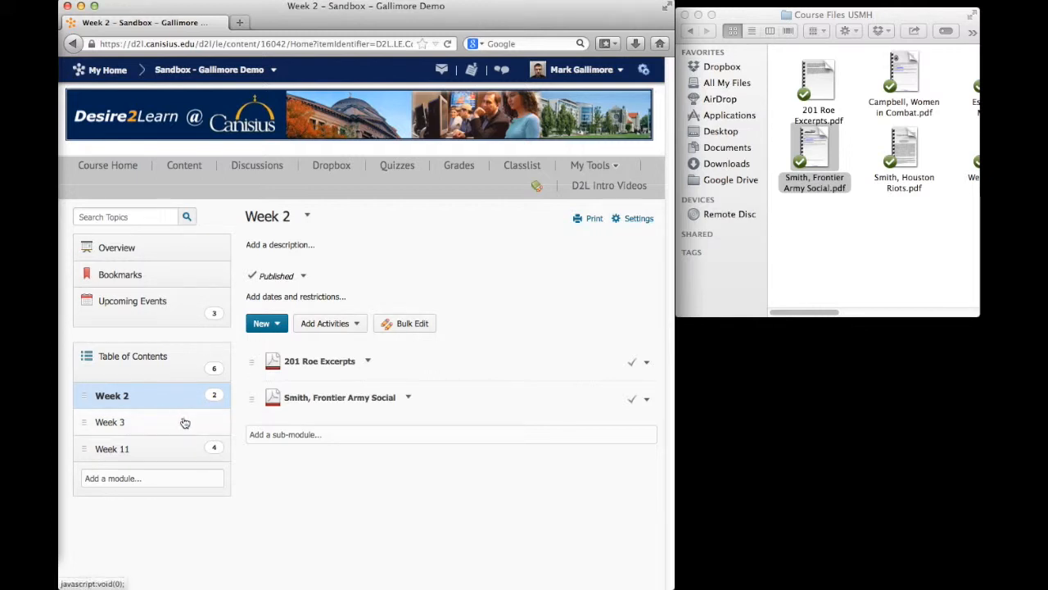
pyautogui.moveTo(251, 399); pyautogui.dragTo(254, 353)
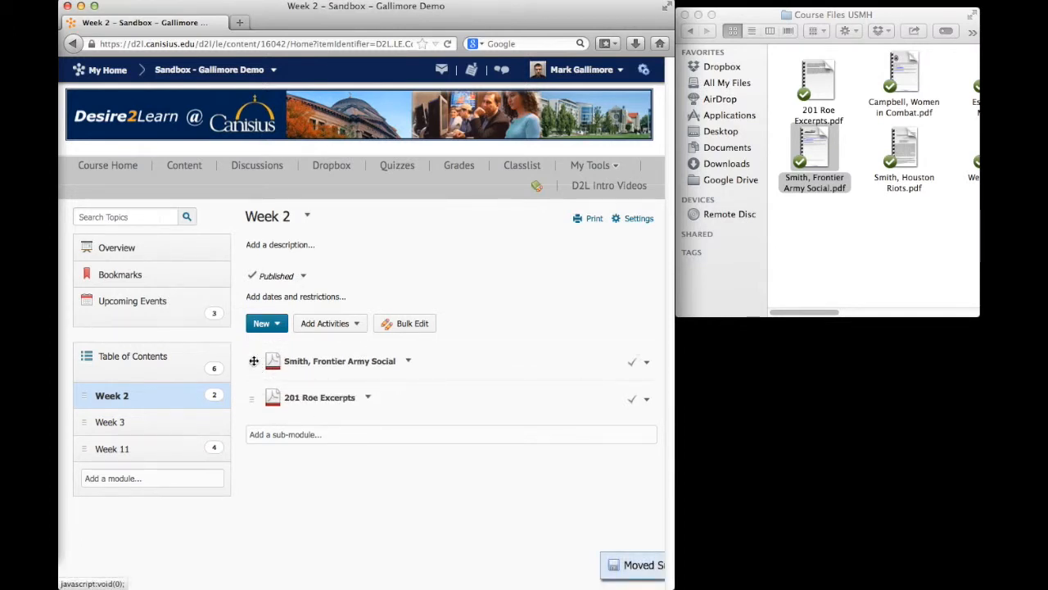
pyautogui.moveTo(253, 363); pyautogui.dragTo(252, 410)
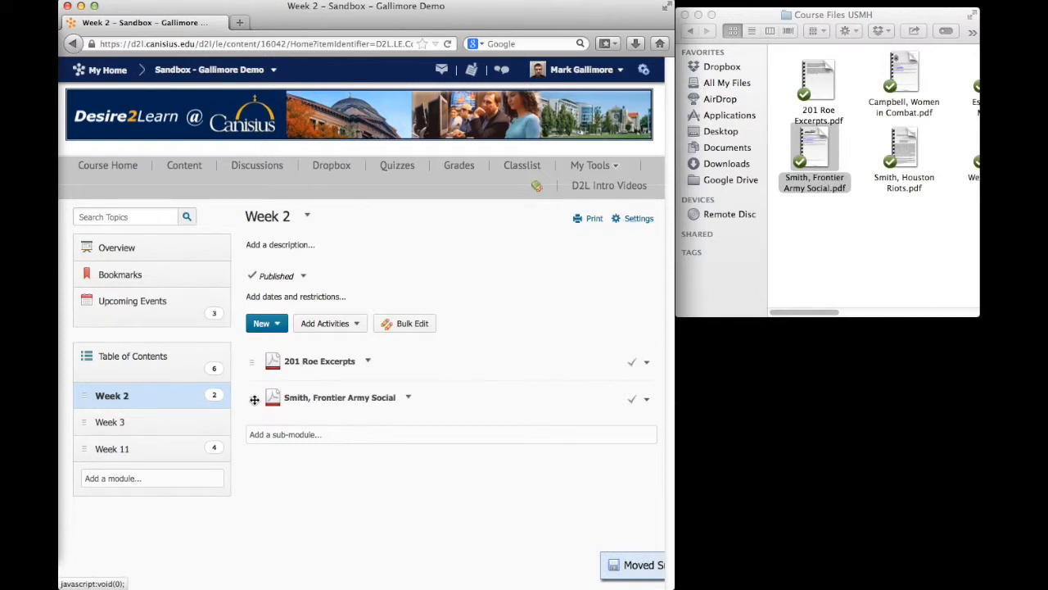
# Move the Smith, Frontier Army Social topic from Week 2 into the Week 3 module and open Week 3
pyautogui.moveTo(254, 400); pyautogui.dragTo(157, 426)
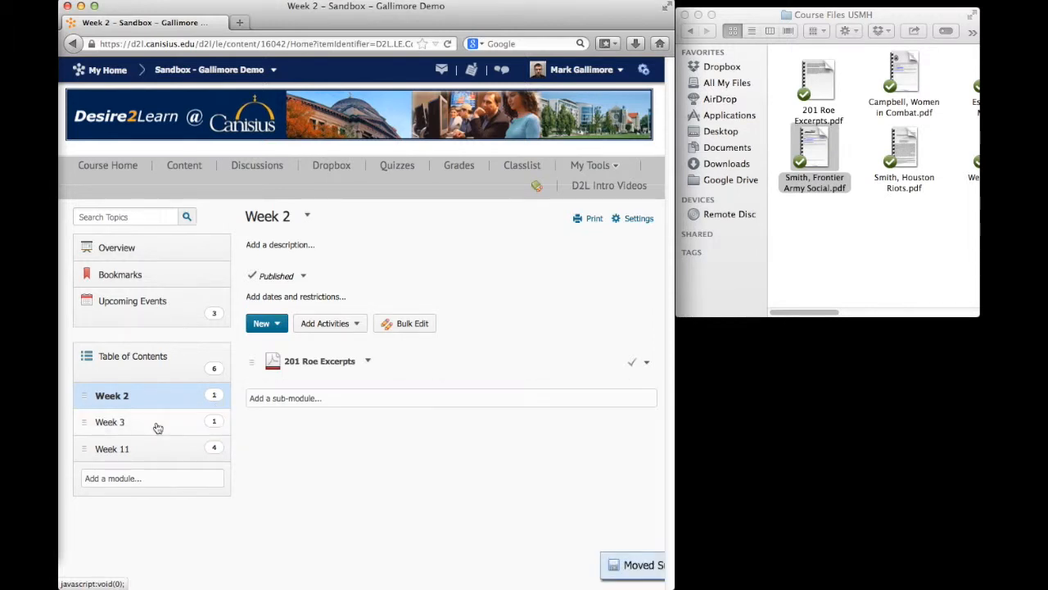
pyautogui.click(115, 425)
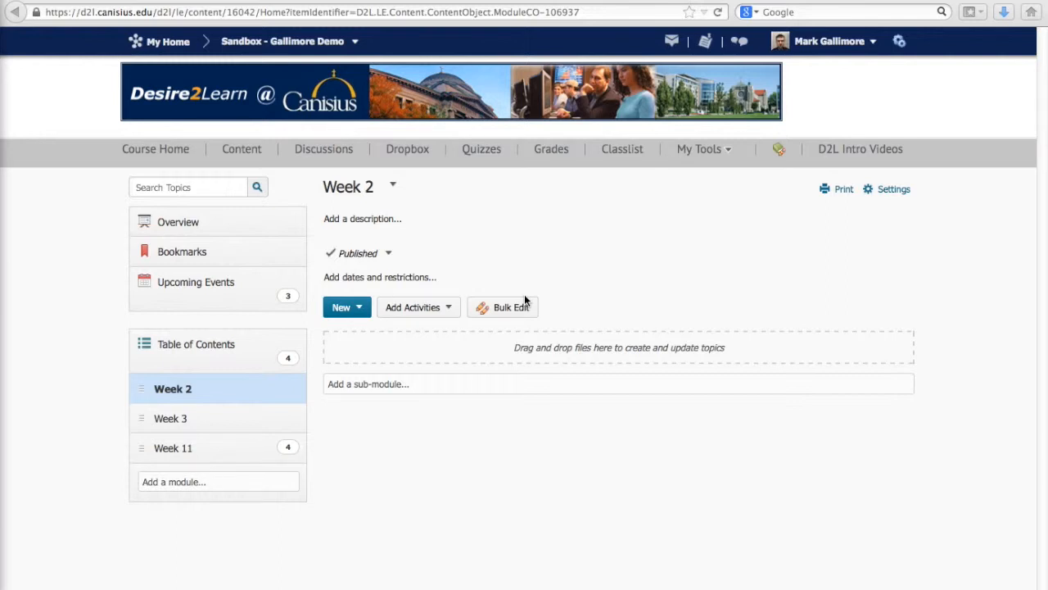
# Upload the Lab Report Template spreadsheet from the computer as a new topic in the Week 2 module
pyautogui.click(363, 311)
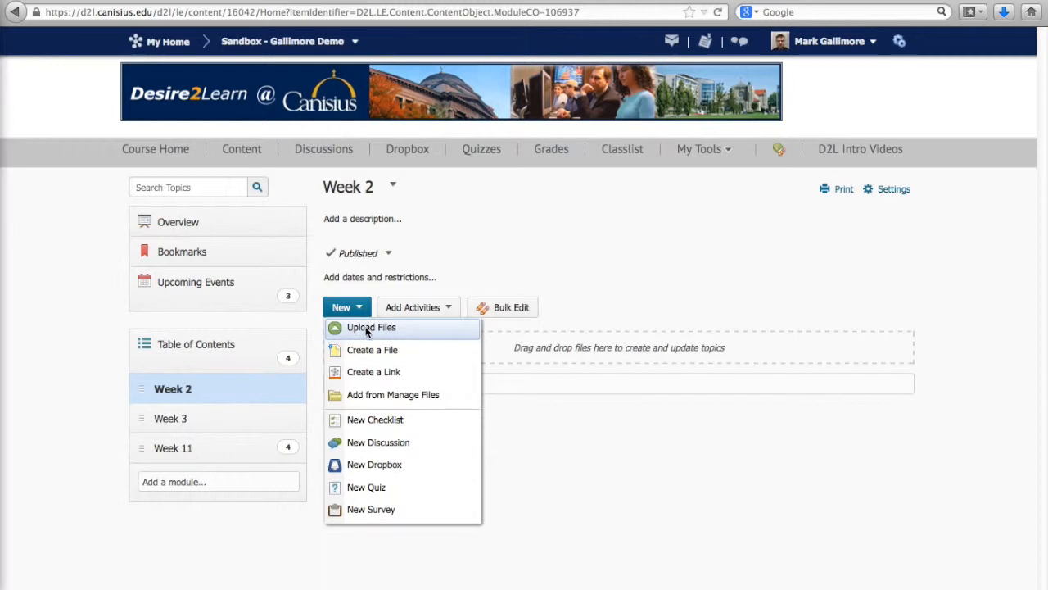
pyautogui.click(367, 329)
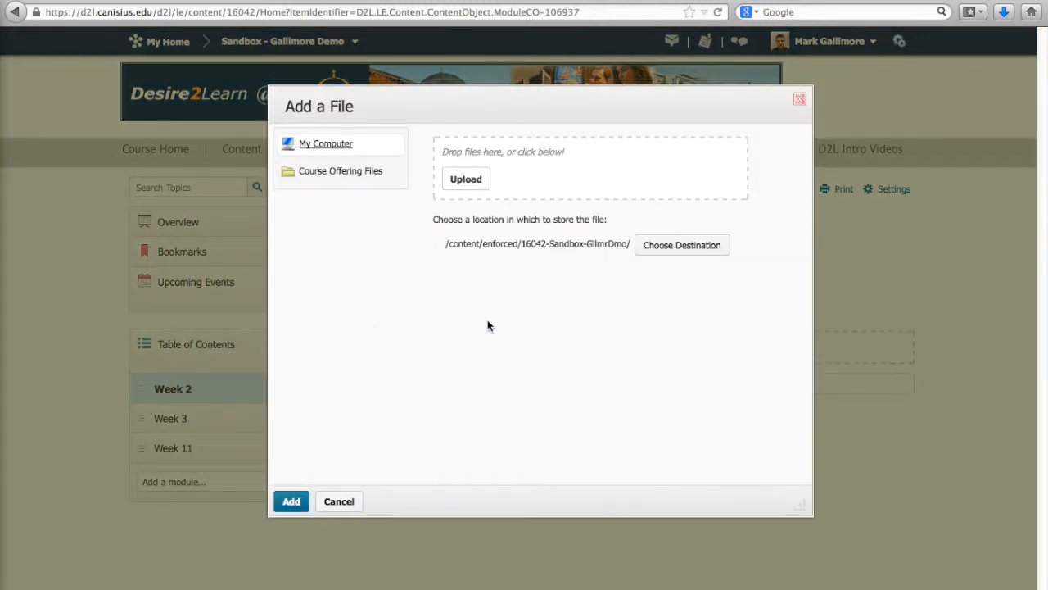
pyautogui.click(466, 178)
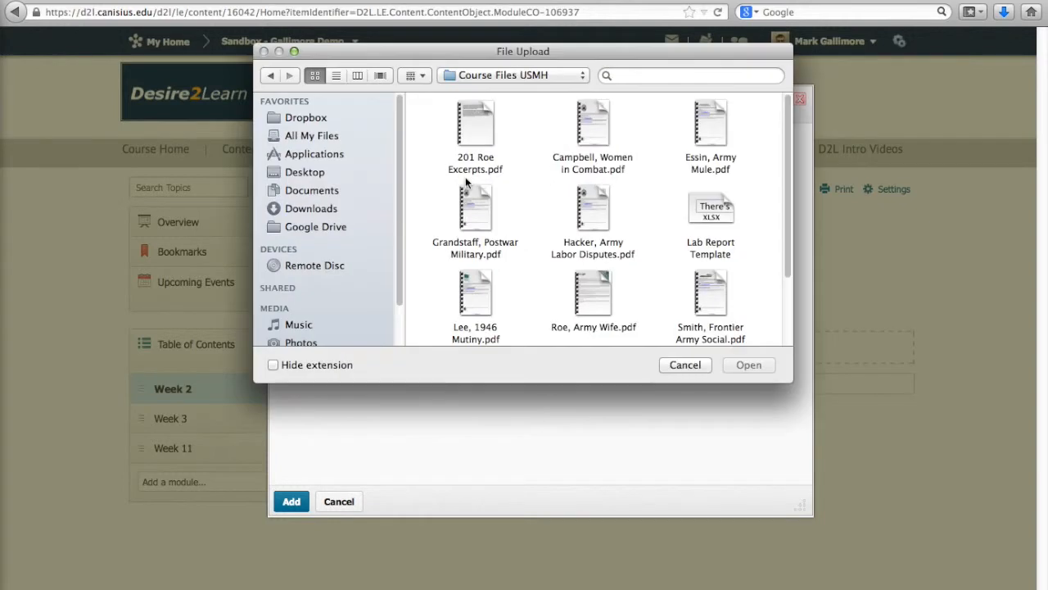
pyautogui.click(713, 212)
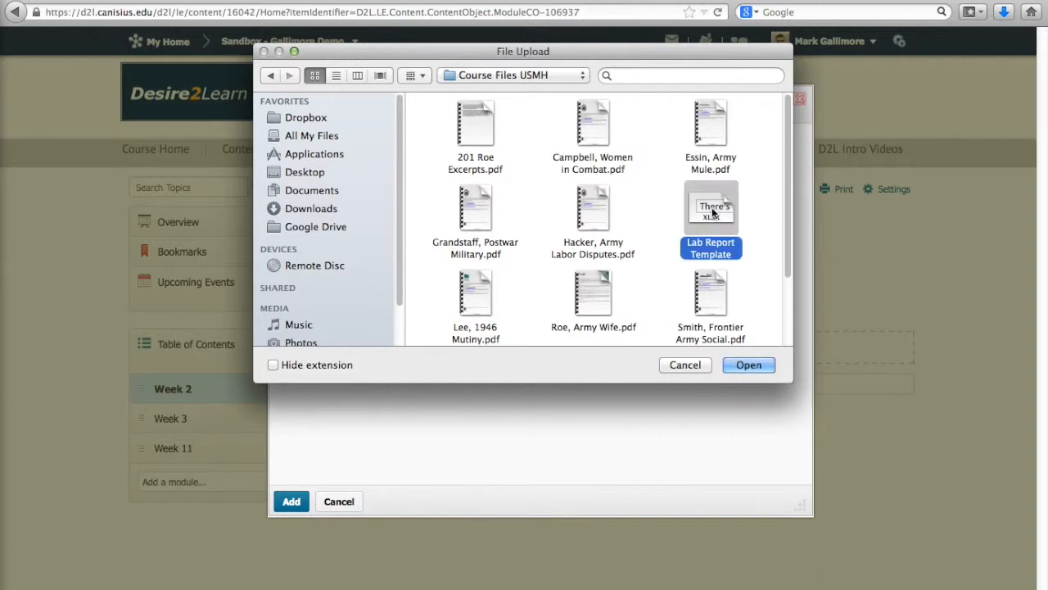
pyautogui.click(749, 365)
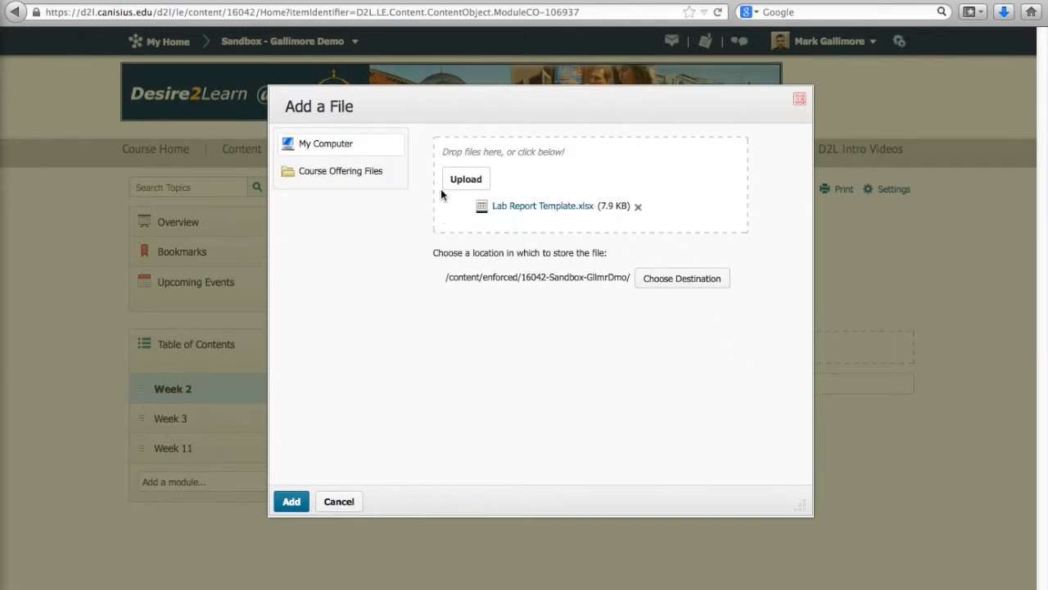
pyautogui.click(288, 503)
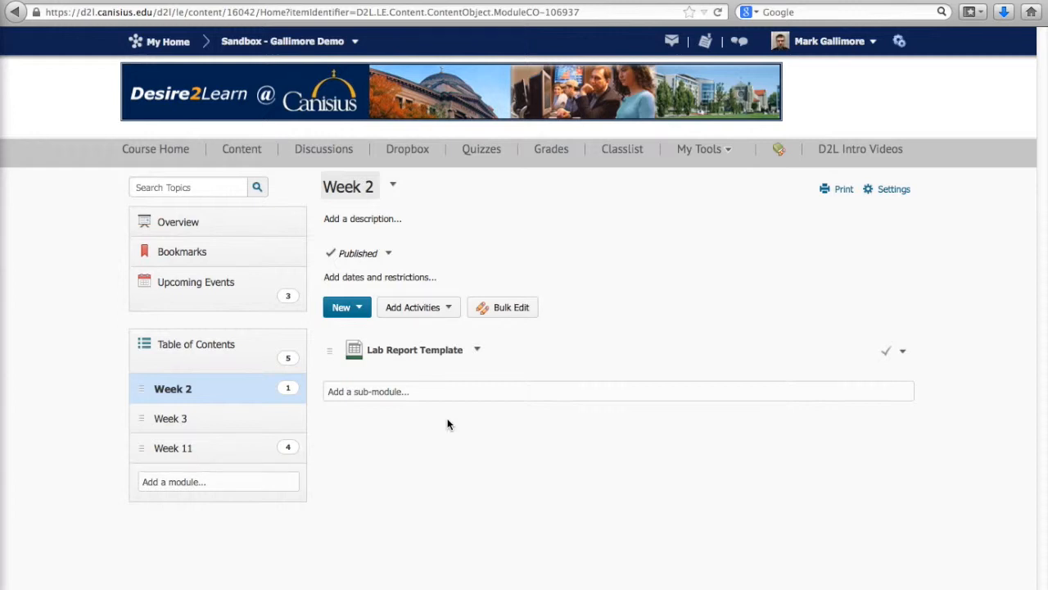
# Rename the Lab Report Template topic as "Report Template for Nuclear Fusion Experimentation Labs" and return to Week 2
pyautogui.click(458, 356)
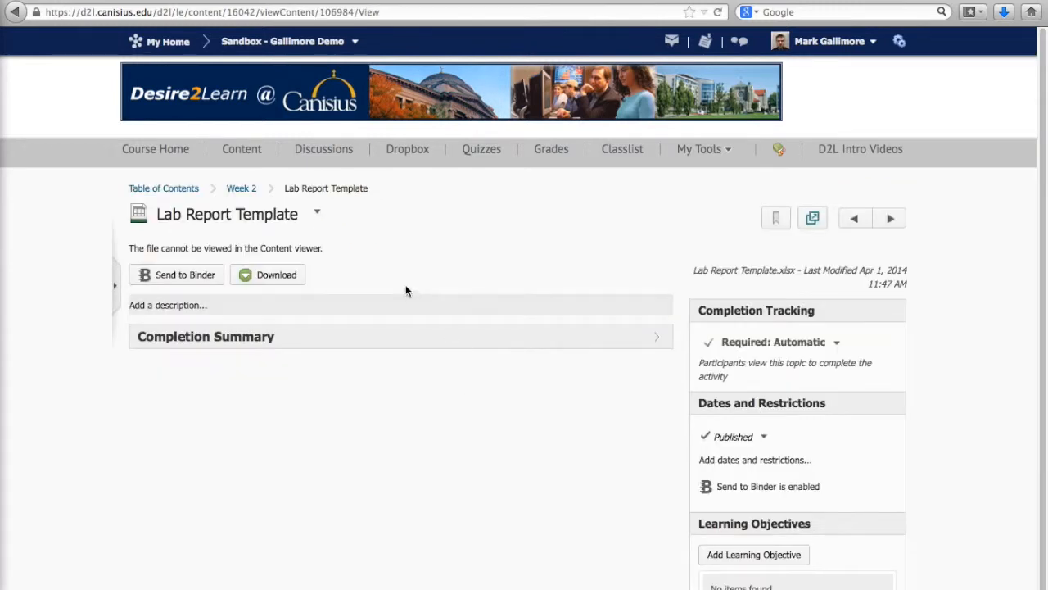
pyautogui.click(264, 212)
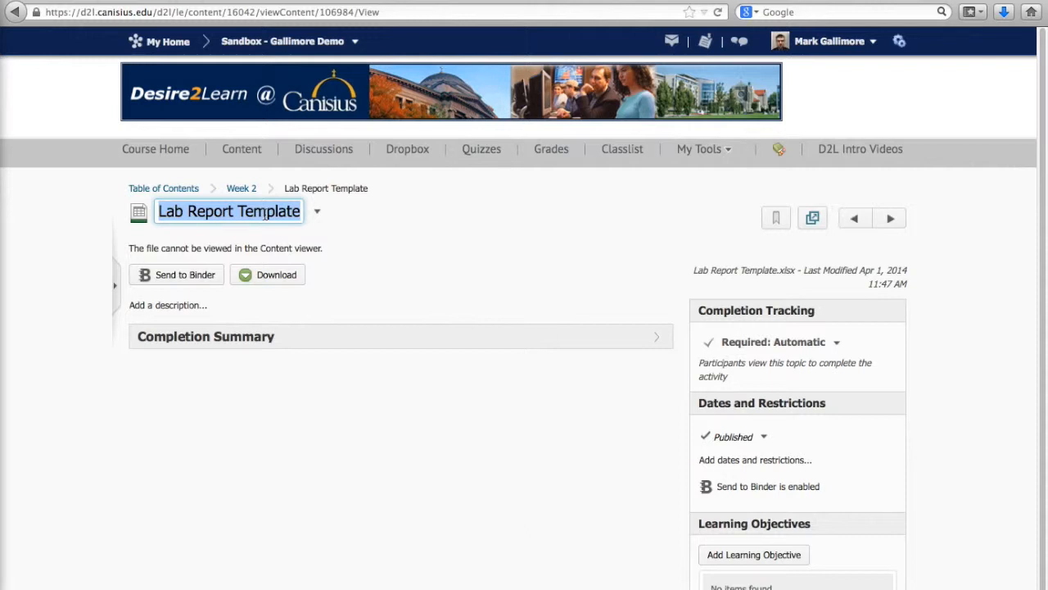
pyautogui.write('Report Te')
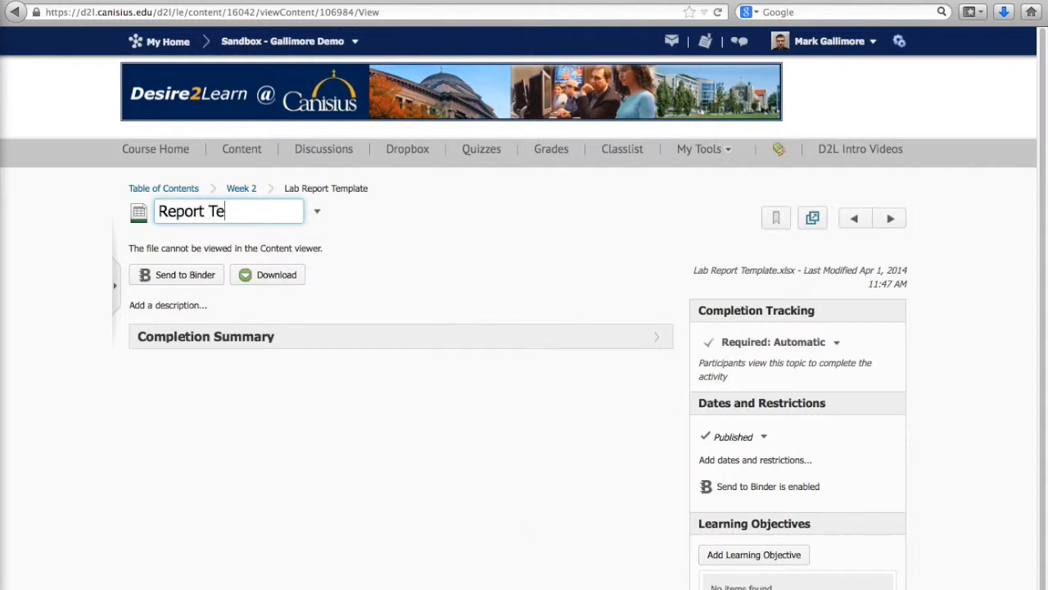
pyautogui.write('mplate for Nuc')
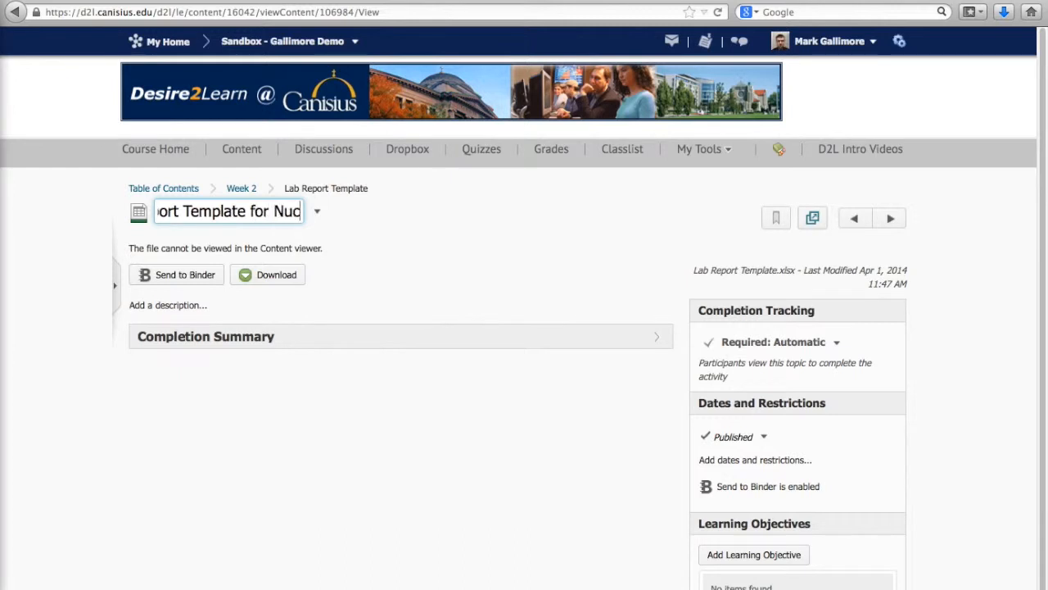
pyautogui.write('lear Fusion Exp')
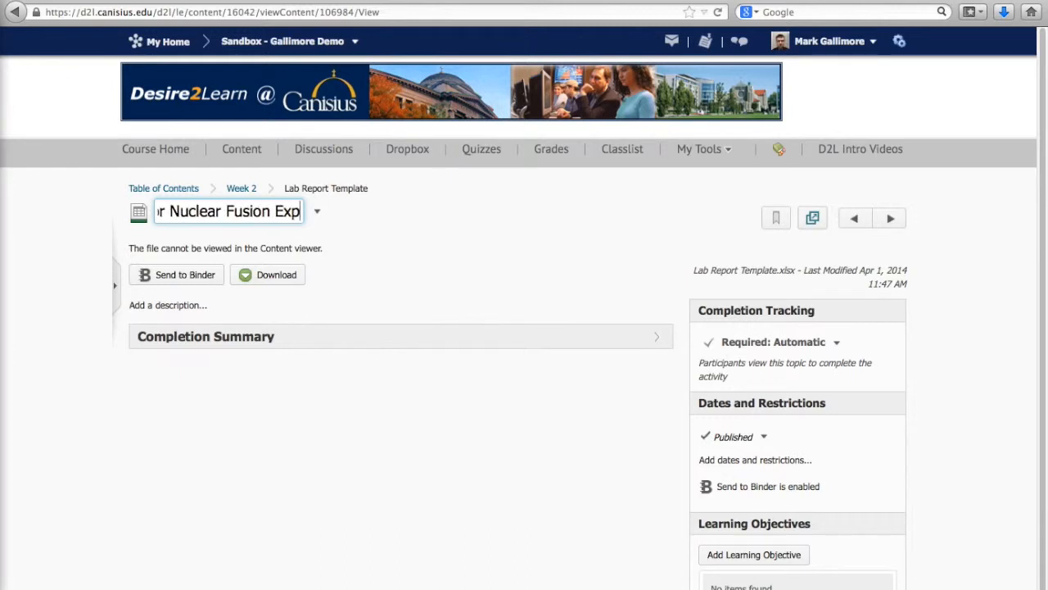
pyautogui.write('erimentatio')
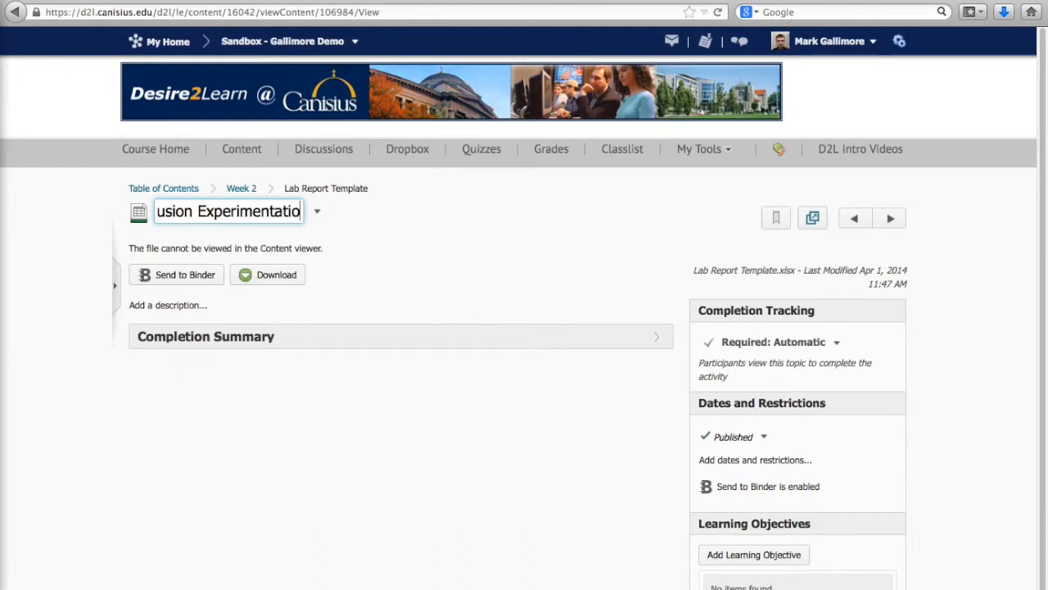
pyautogui.write('n Labs')
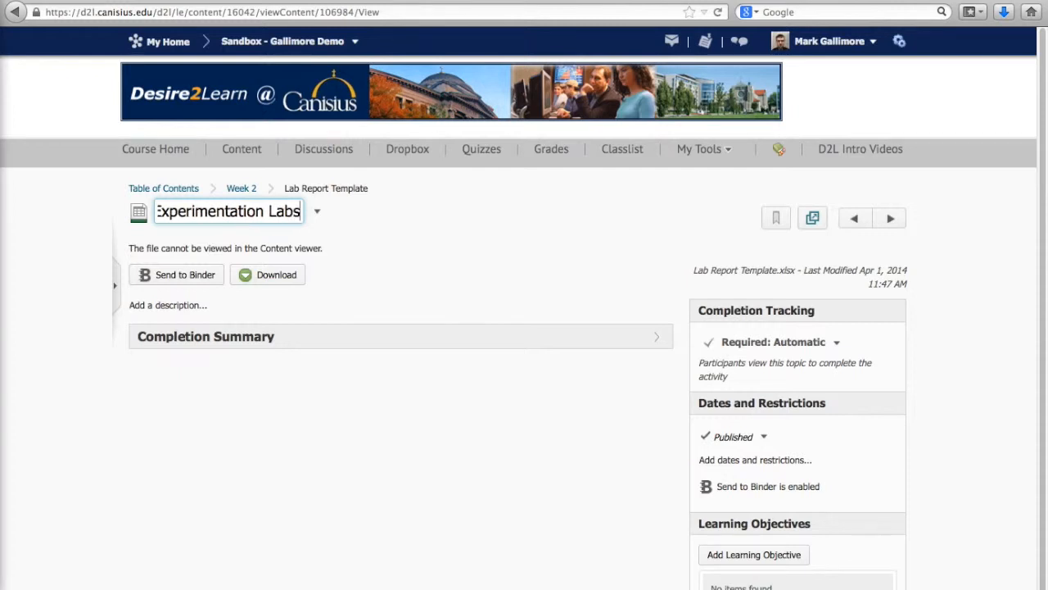
pyautogui.press('Return')
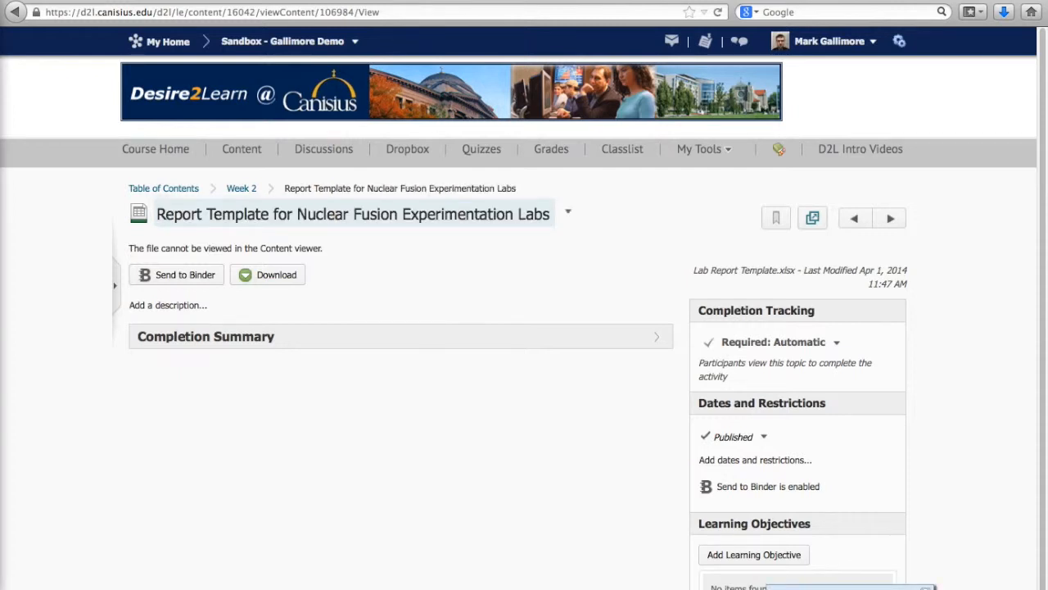
pyautogui.click(240, 188)
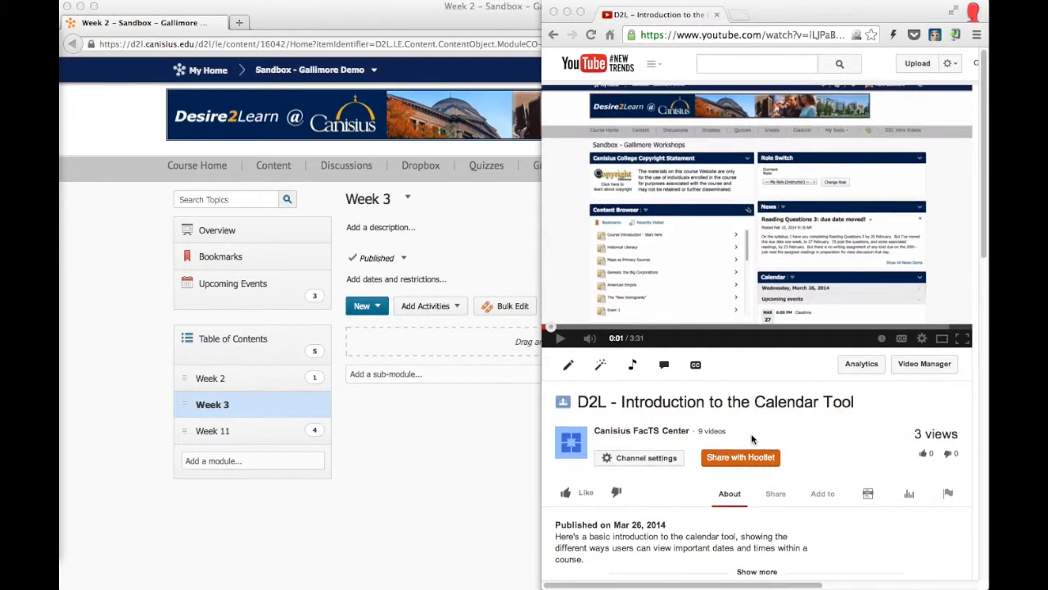
# Copy the share link of the YouTube video "D2L - Introduction to the Calendar Tool"
pyautogui.scroll(-2, 752, 439)
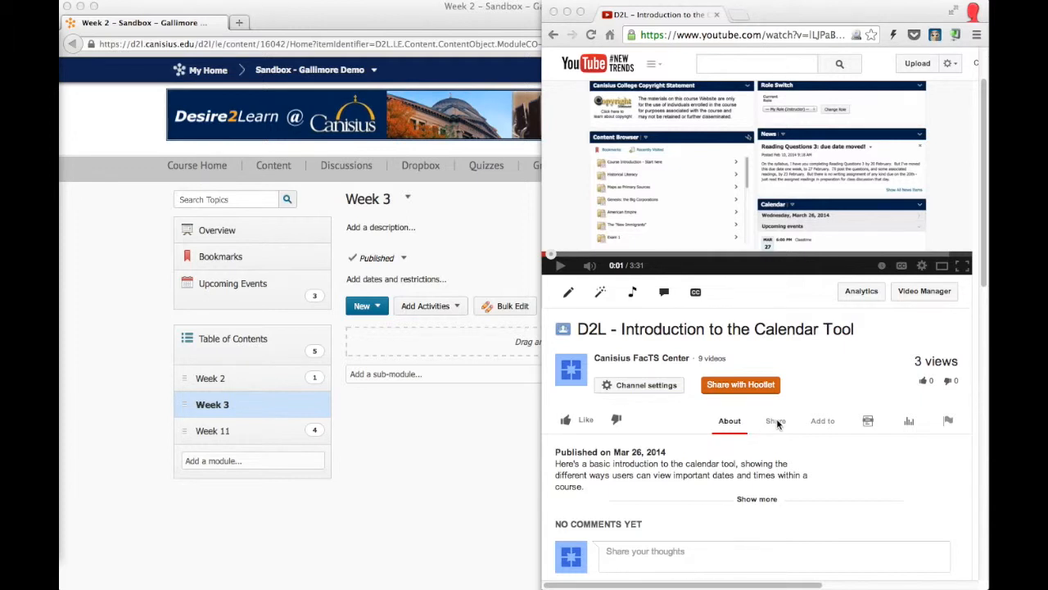
pyautogui.click(775, 424)
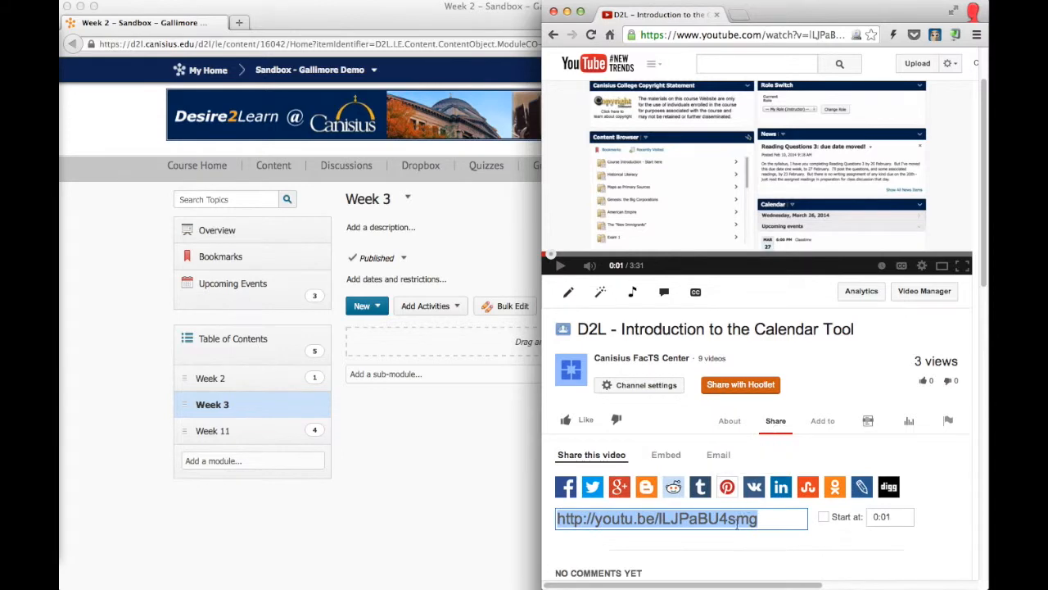
pyautogui.rightClick(735, 525)
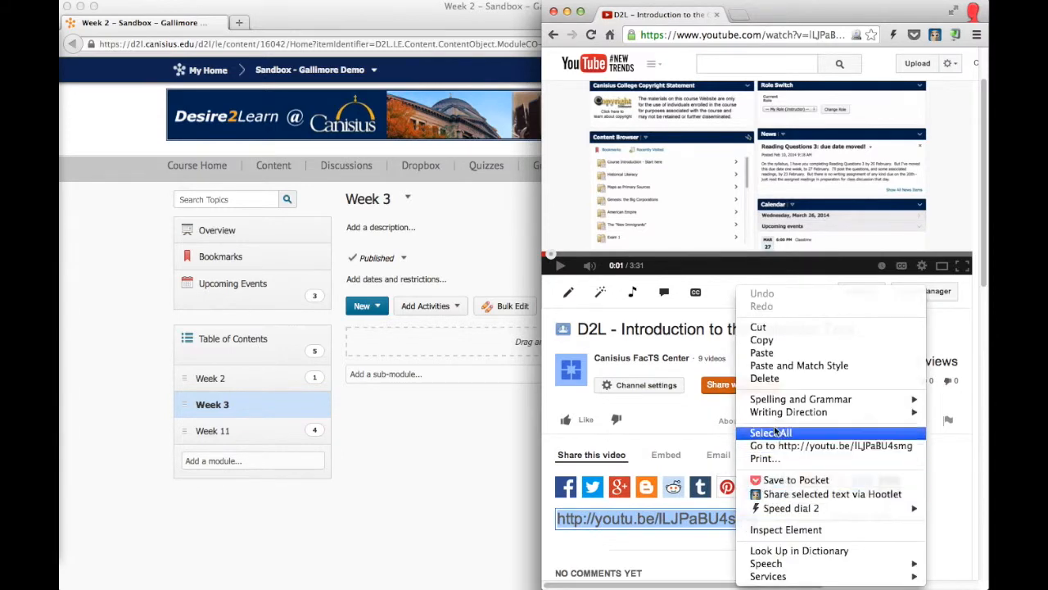
pyautogui.click(762, 339)
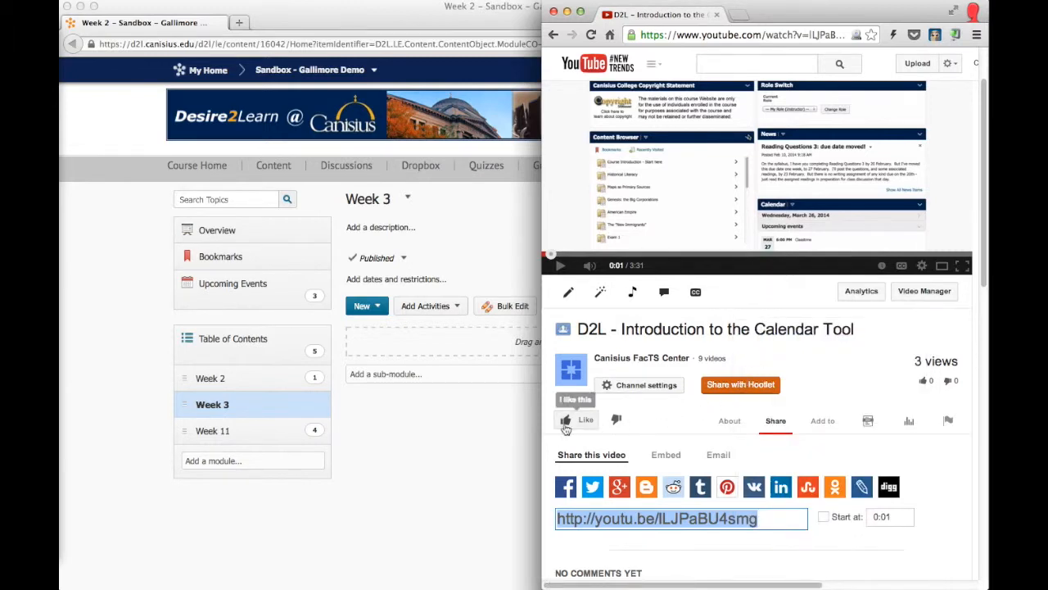
# Start a new link in the Week 3 module of the course site and paste the copied YouTube address as its URL
pyautogui.click(381, 310)
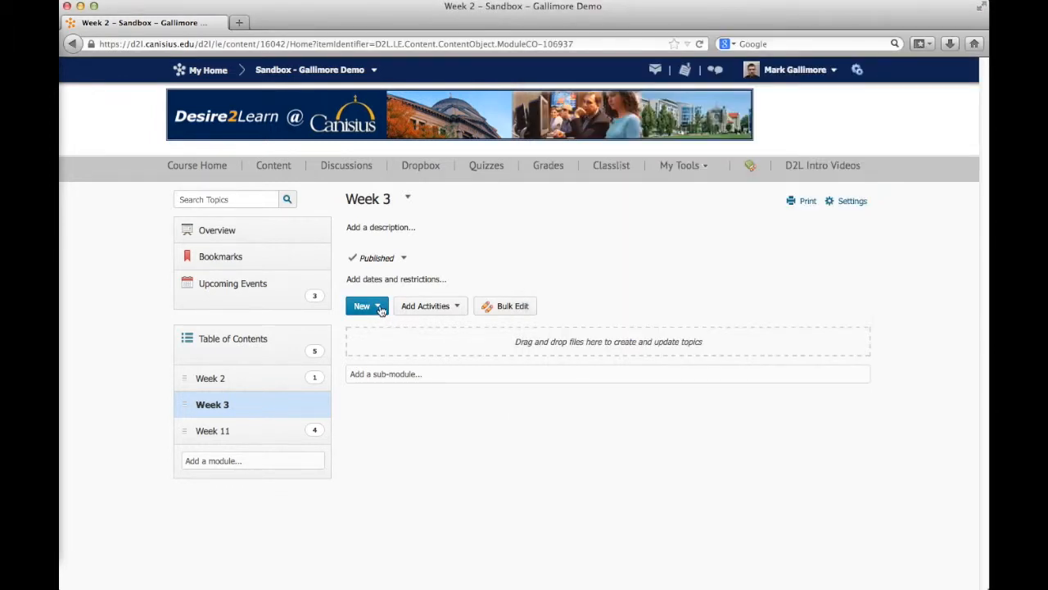
pyautogui.click(380, 310)
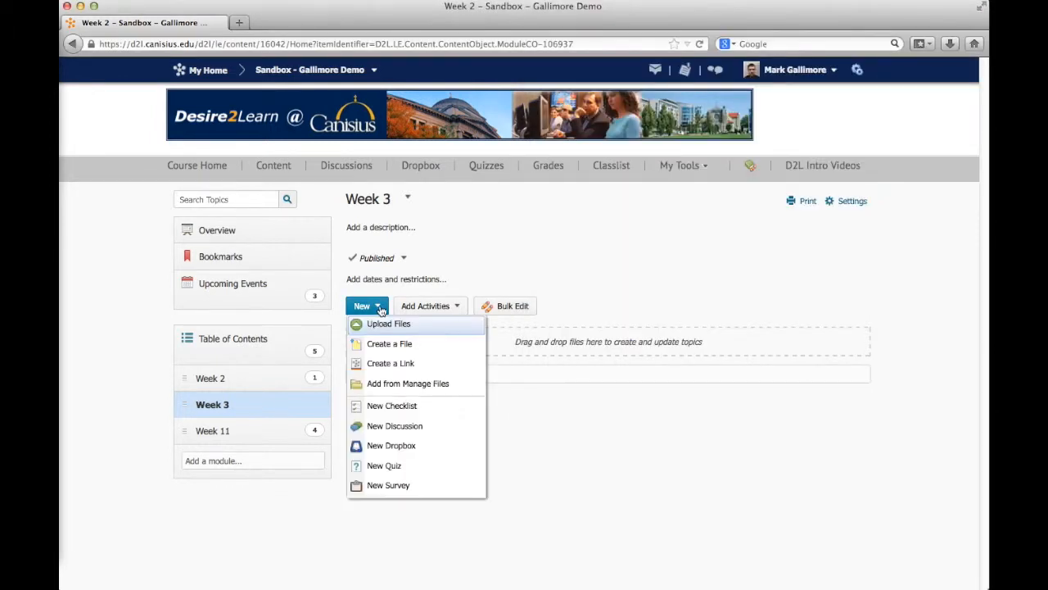
pyautogui.click(379, 365)
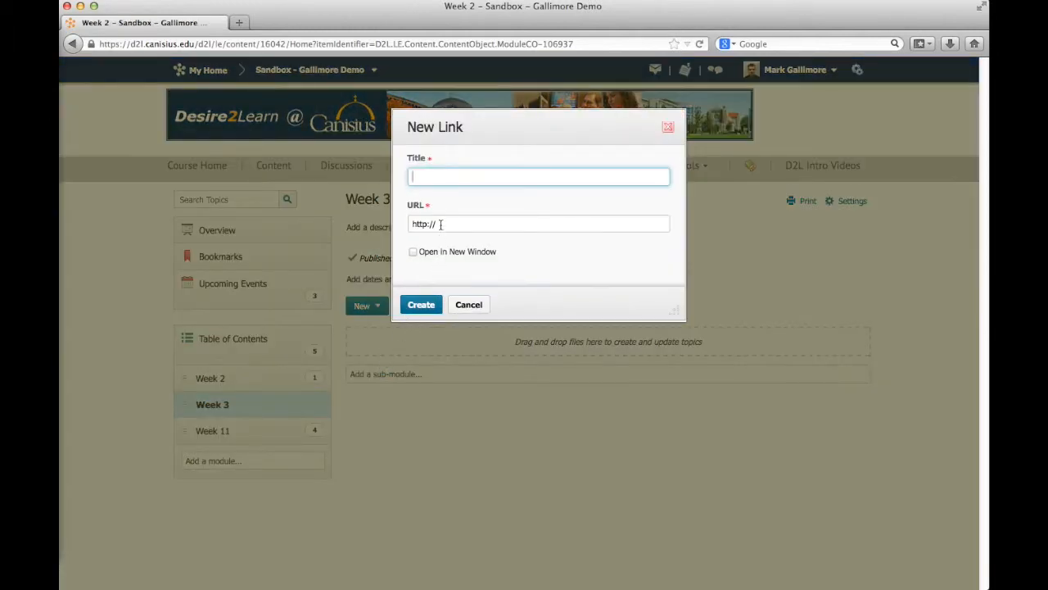
pyautogui.moveTo(441, 224); pyautogui.dragTo(398, 223)
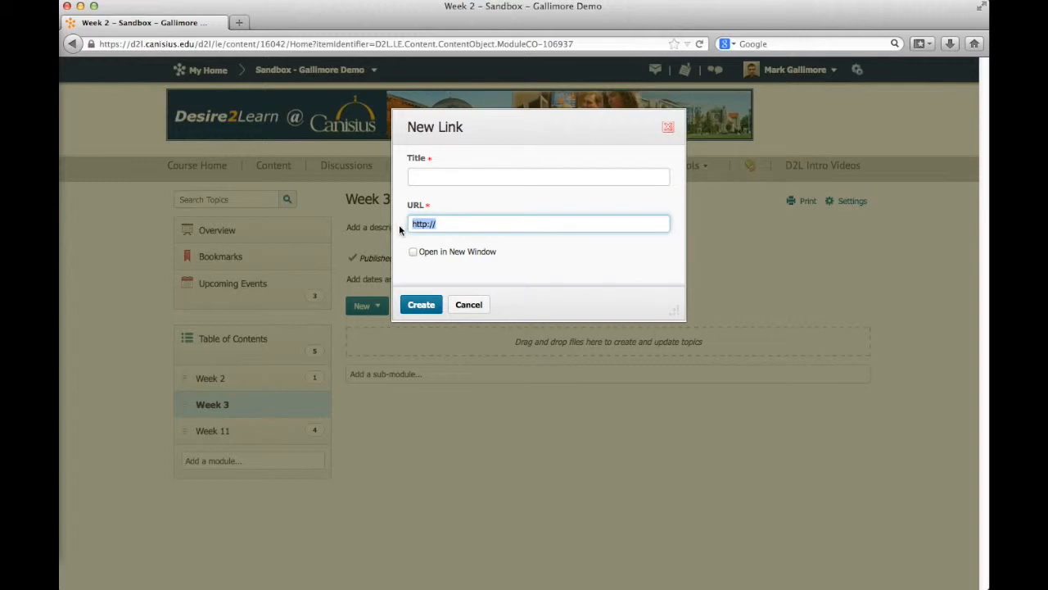
pyautogui.rightClick(442, 225)
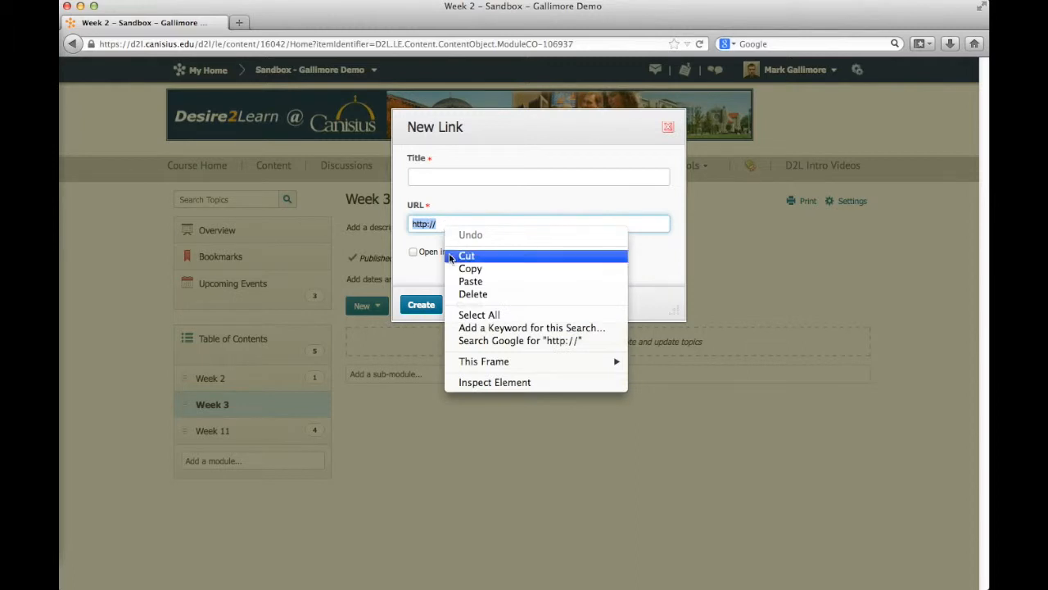
pyautogui.click(457, 281)
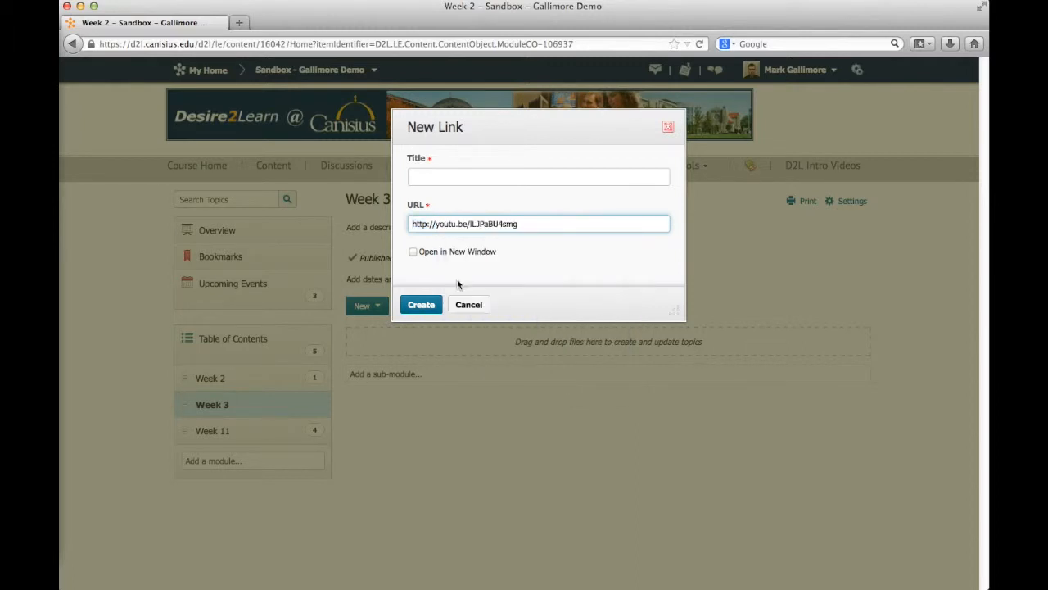
# Title the link "Desire2Learn: Calendar Tool", create it, and look over the embedded video on its topic page
pyautogui.click(452, 175)
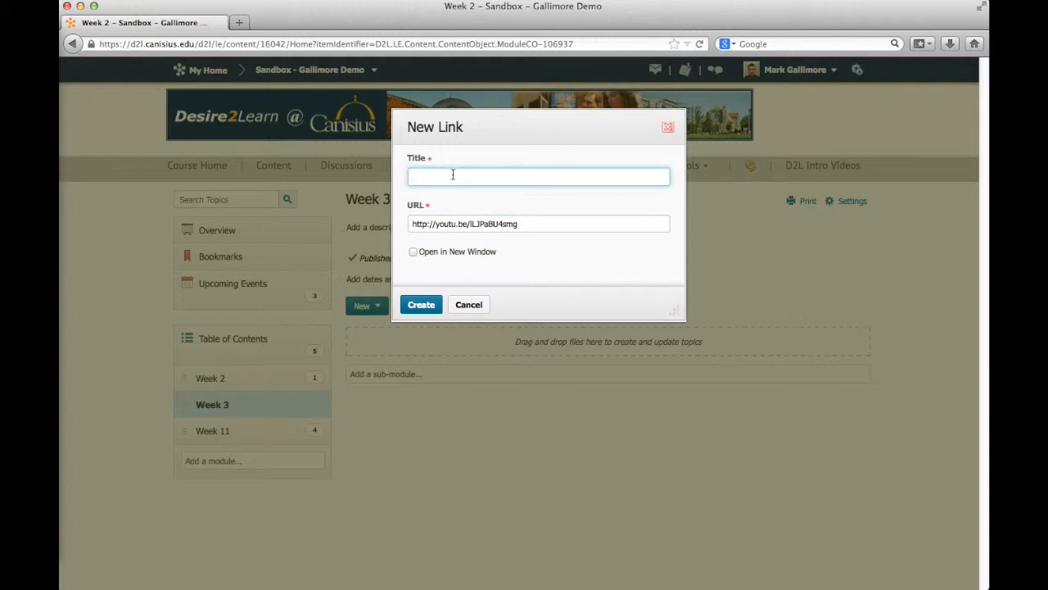
pyautogui.write('Dis')
pyautogui.press('BackSpace')
pyautogui.press('BackSpace')
pyautogui.write('esire2Learn: Calendar Tool')
pyautogui.click(421, 305)
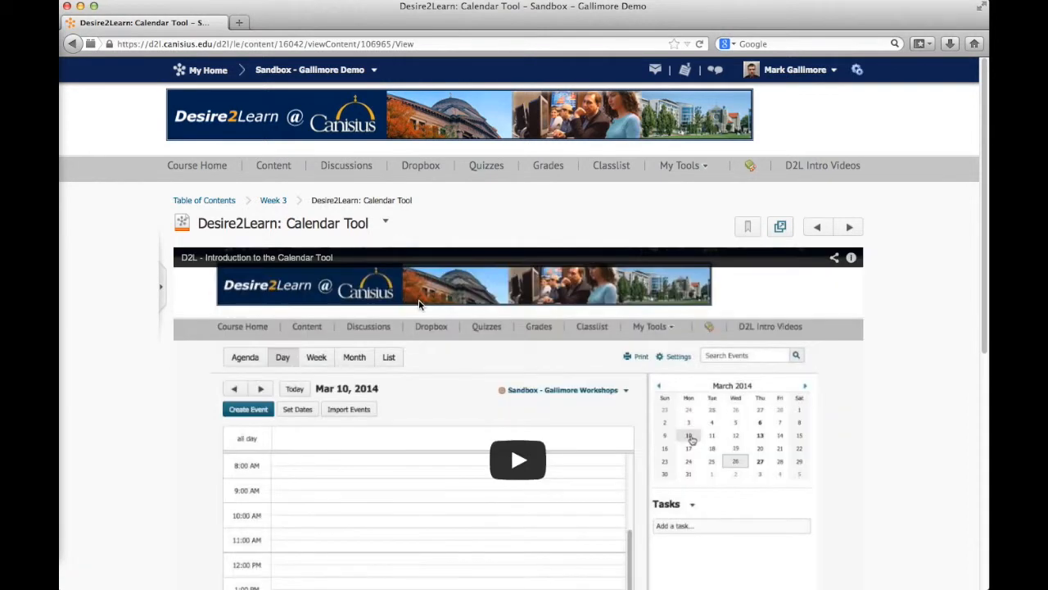
pyautogui.scroll(-3, 421, 346)
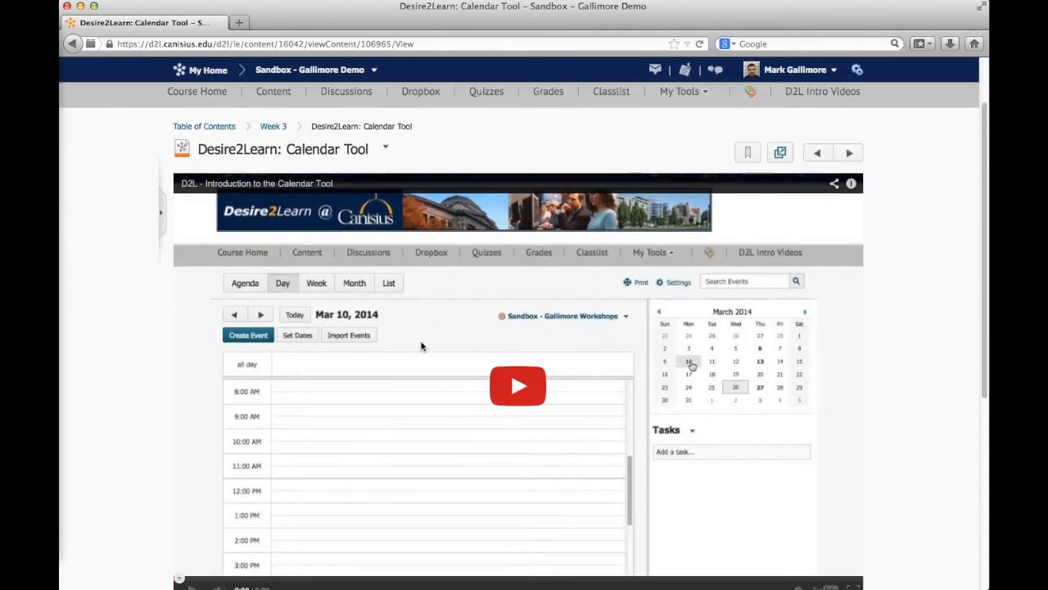
# Look over the rest of the "Desire2Learn: Calendar Tool" topic page and return to the Week 3 module
pyautogui.scroll(-3, 421, 346)
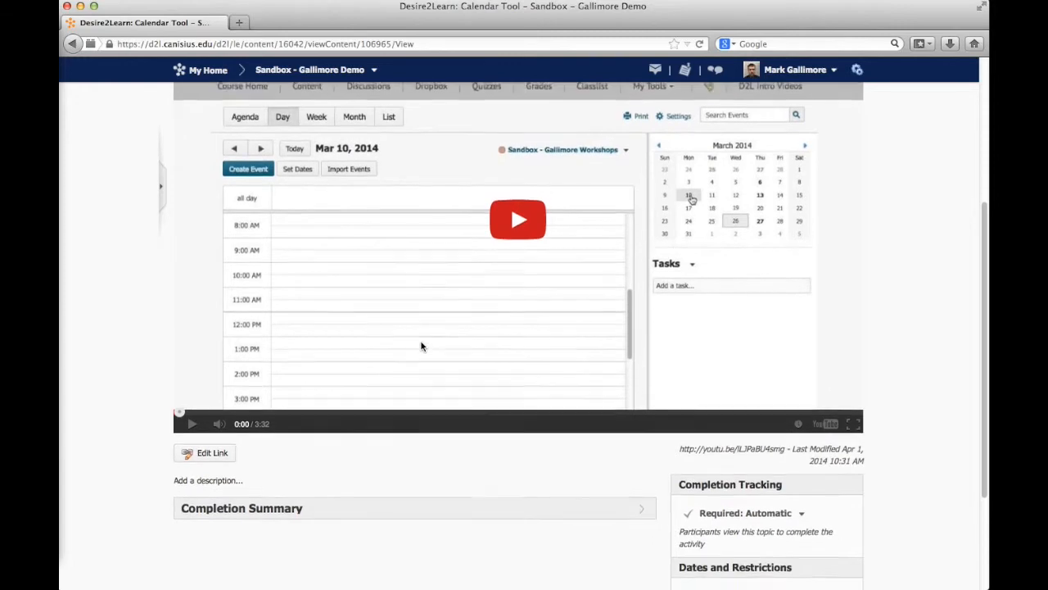
pyautogui.scroll(2, 421, 345)
pyautogui.scroll(3, 421, 346)
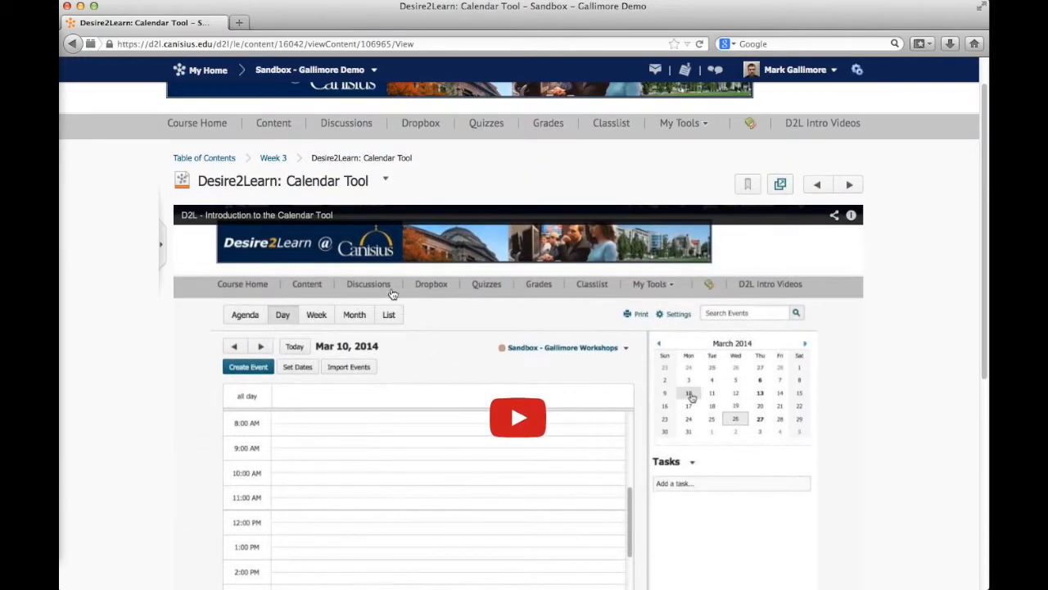
pyautogui.click(276, 159)
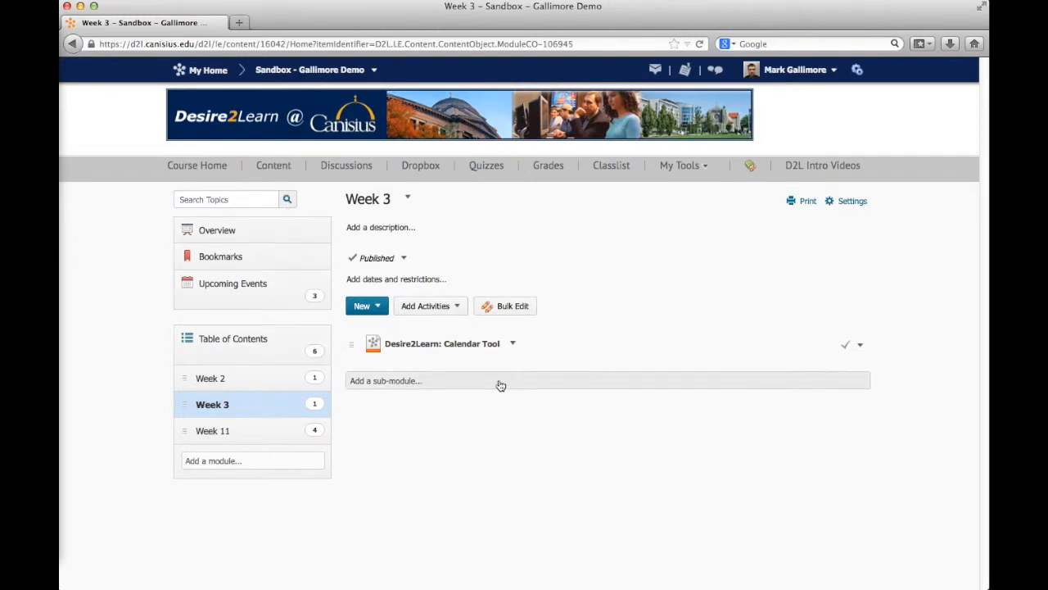
# Open the "Desire2Learn: Calendar Tool" topic from Week 3, play its embedded video briefly, and return to the module
pyautogui.click(484, 345)
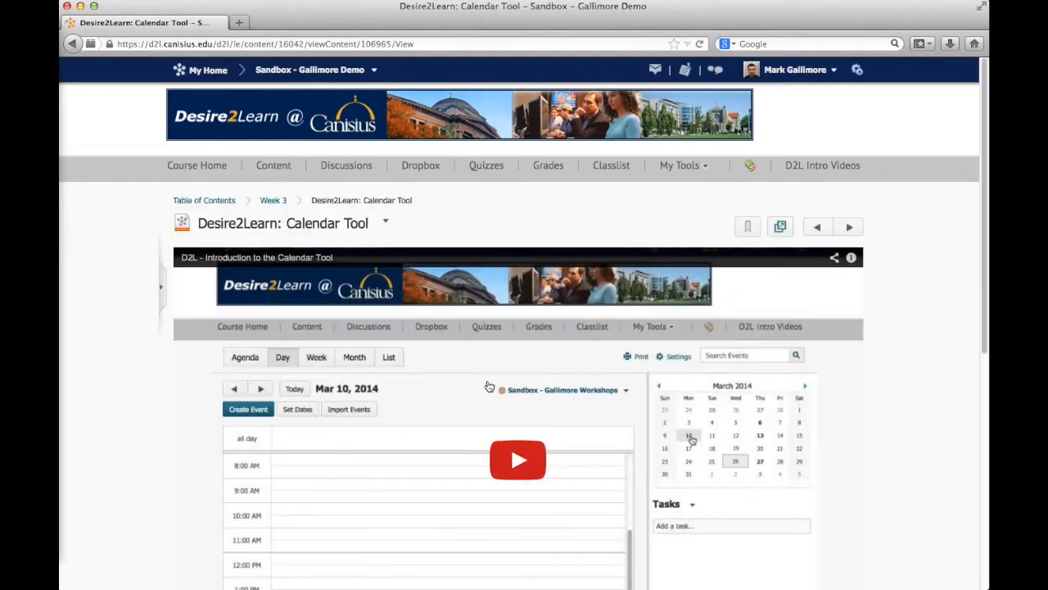
pyautogui.scroll(-3, 491, 386)
pyautogui.click(518, 407)
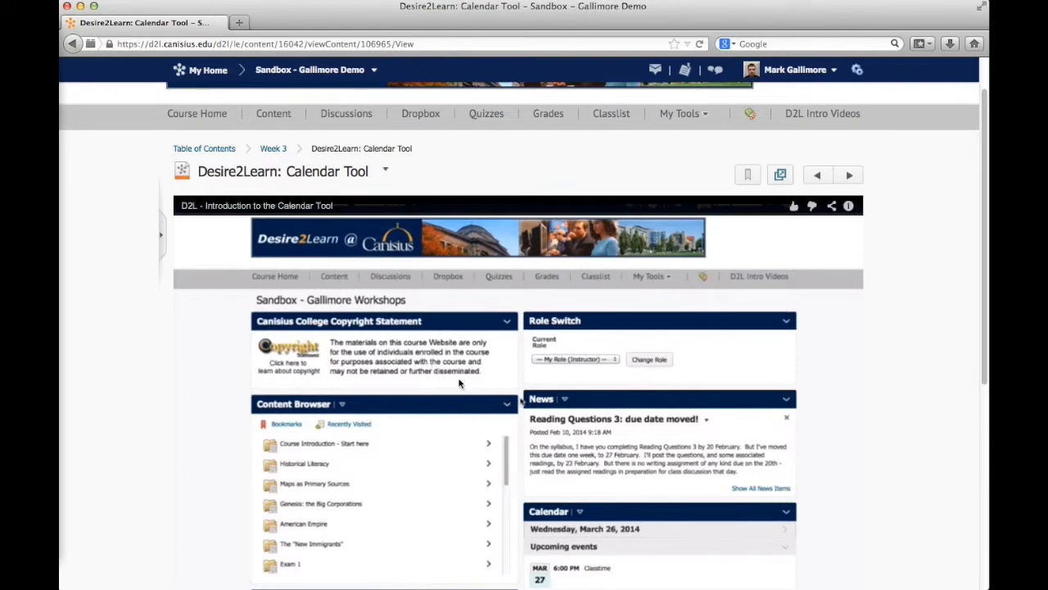
pyautogui.scroll(-1, 474, 393)
pyautogui.scroll(-2, 474, 394)
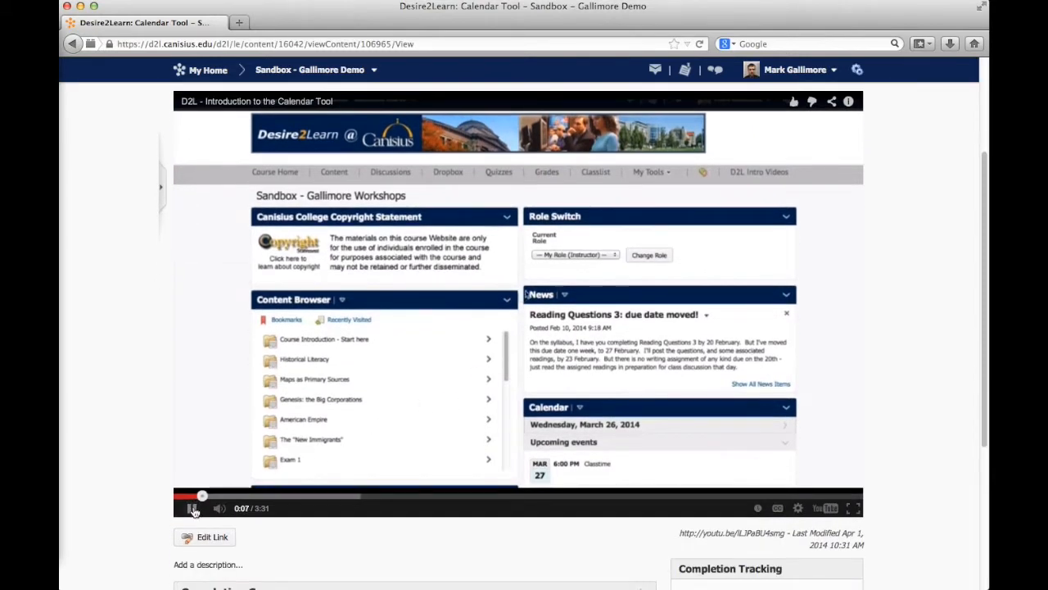
pyautogui.scroll(3, 351, 383)
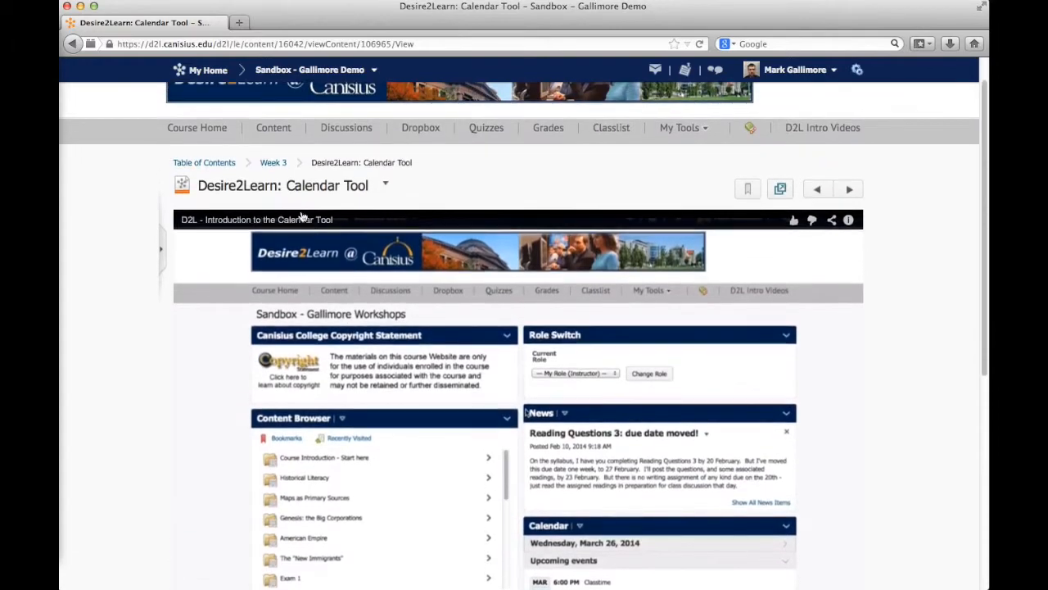
pyautogui.click(278, 163)
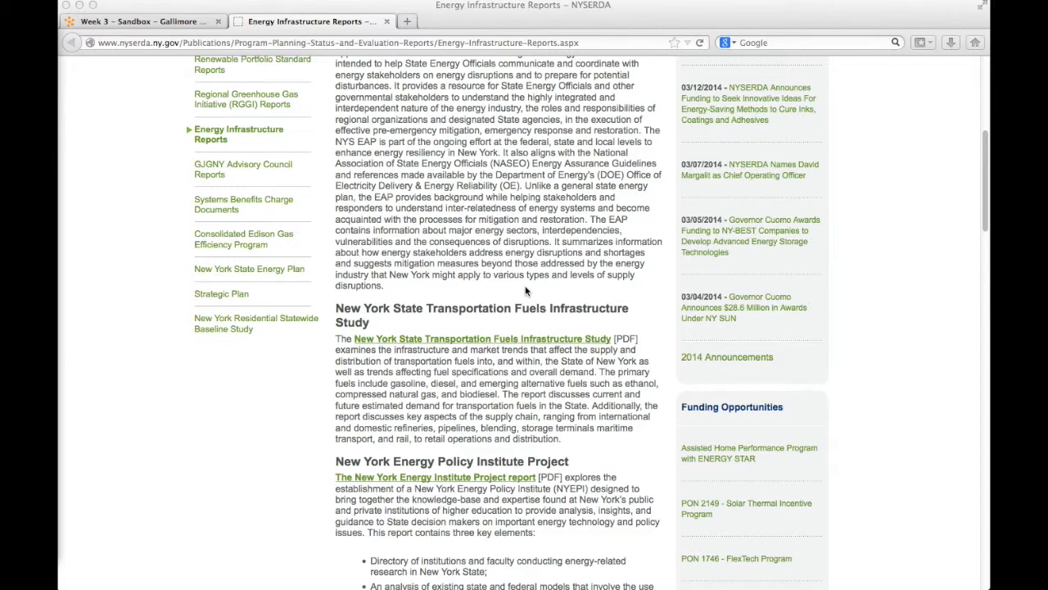
# Copy the link address of the New York State Transportation Fuels Infrastructure Study PDF and go back to the course's Week 3 module
pyautogui.rightClick(461, 339)
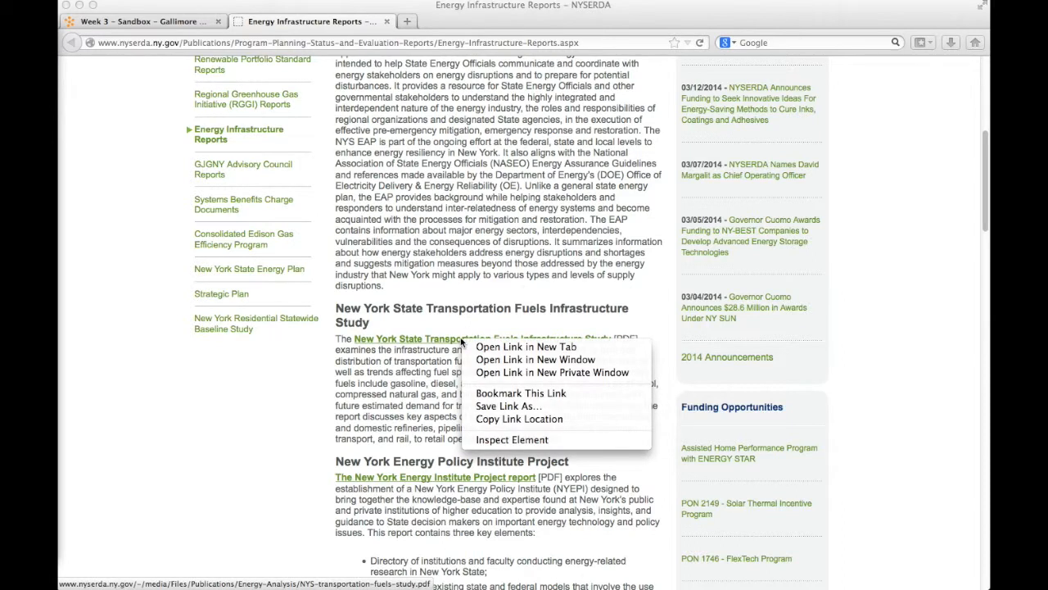
pyautogui.click(504, 420)
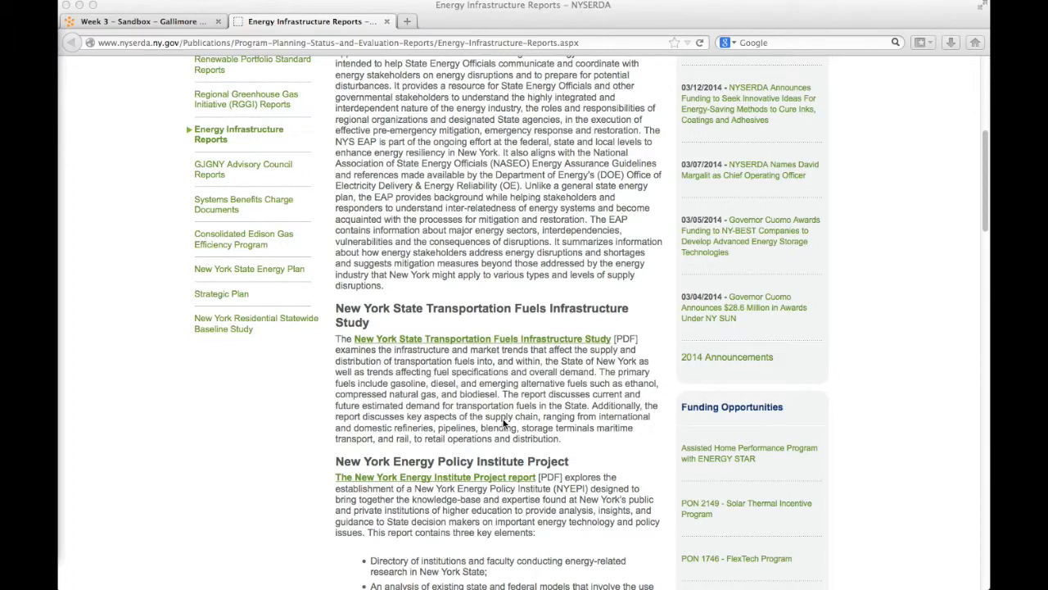
pyautogui.click(141, 22)
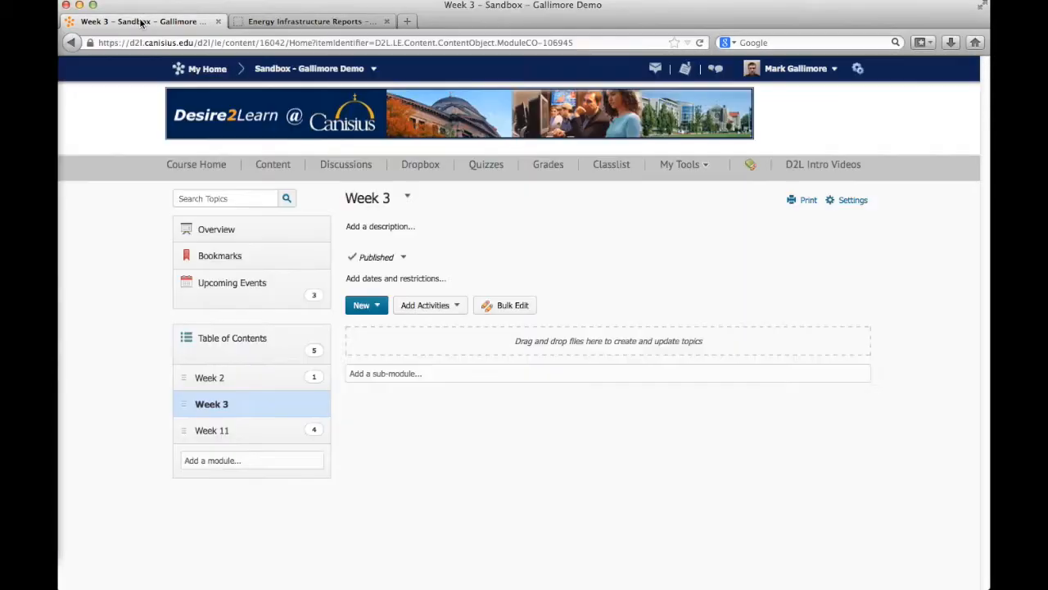
# Start a new link in the Week 3 module and replace its default URL with the copied PDF address
pyautogui.click(382, 309)
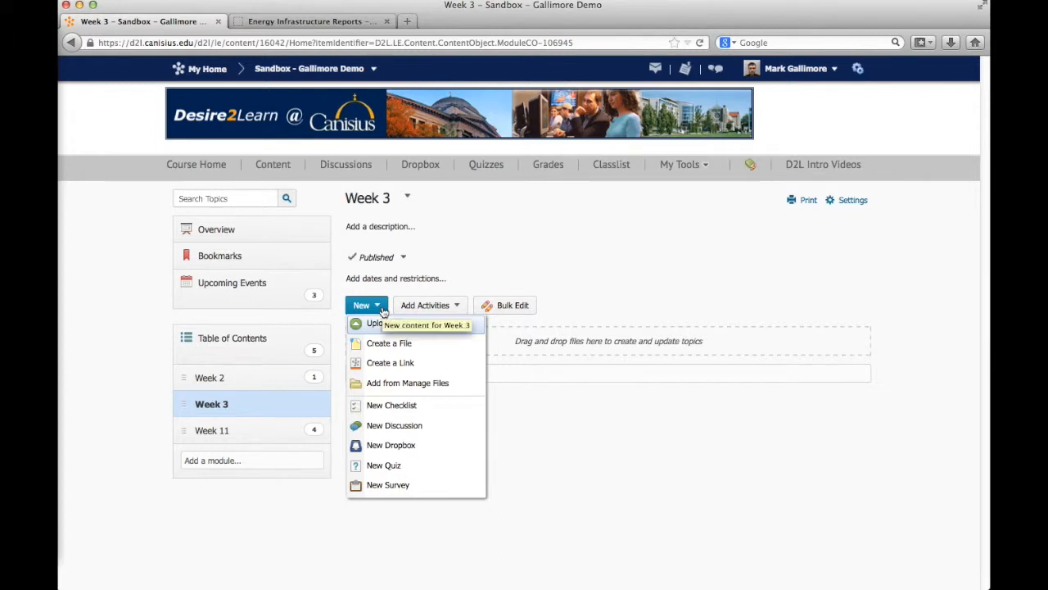
pyautogui.click(389, 367)
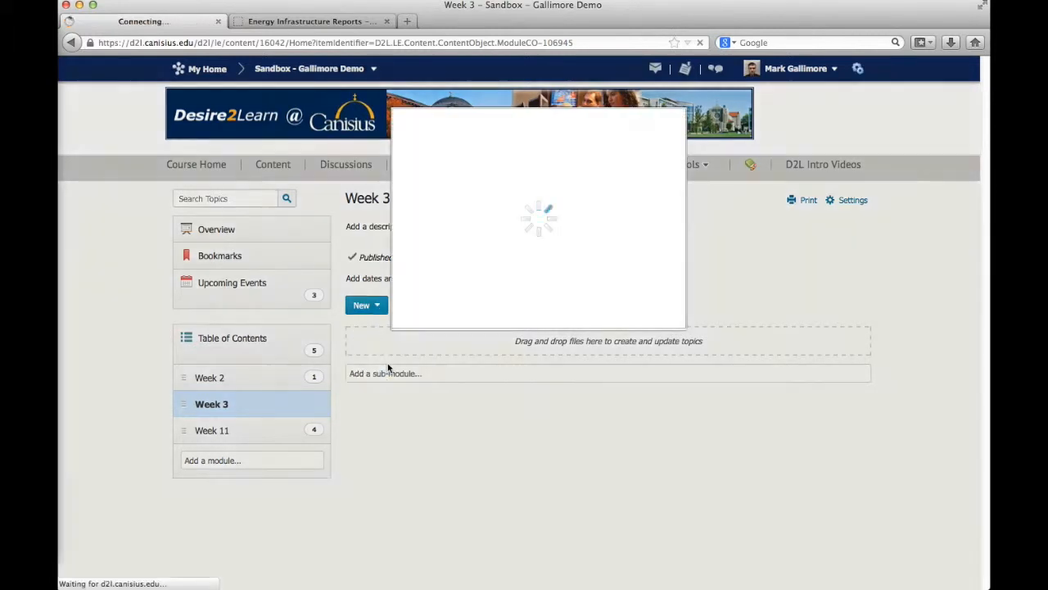
pyautogui.moveTo(444, 222); pyautogui.dragTo(403, 222)
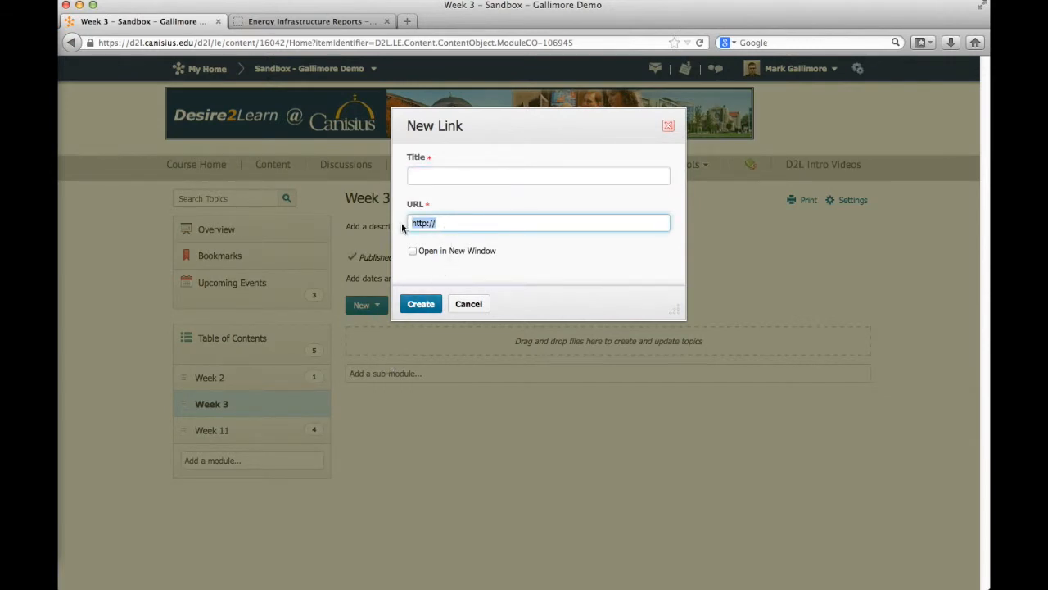
pyautogui.press('super+v')
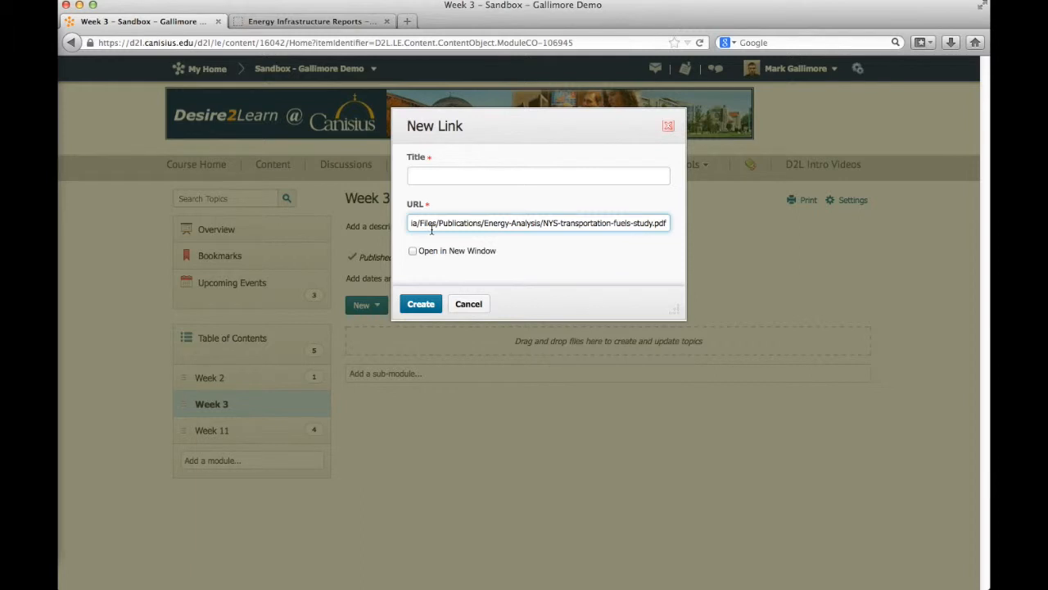
# Title the link "New York State - Transportation Fuel Infrastructure", set it to open in a new window, and create it
pyautogui.click(439, 174)
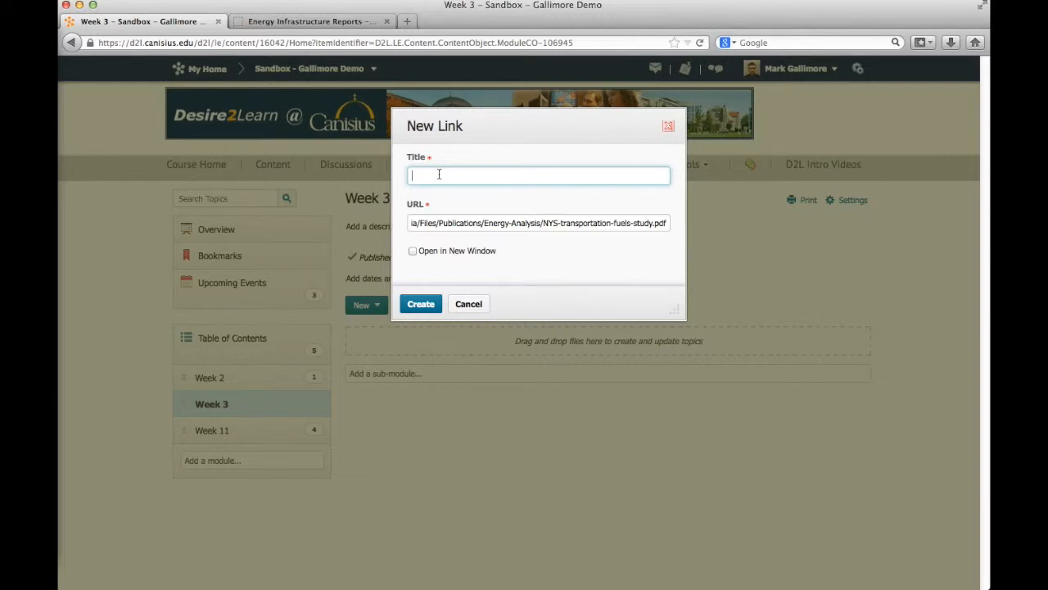
pyautogui.write('New York State - Transportation Fuel Infrastructure')
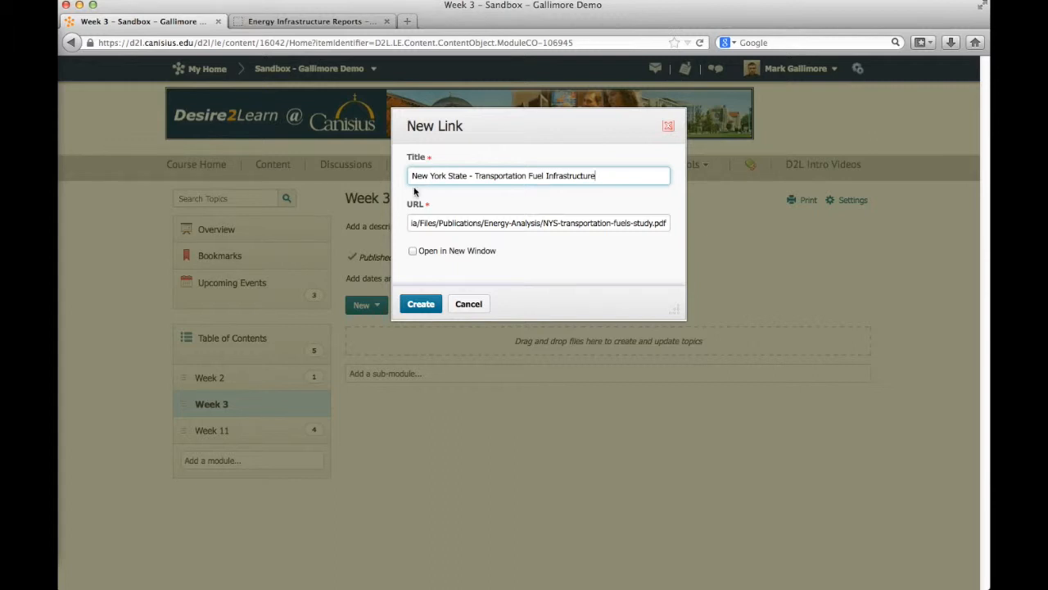
pyautogui.click(413, 252)
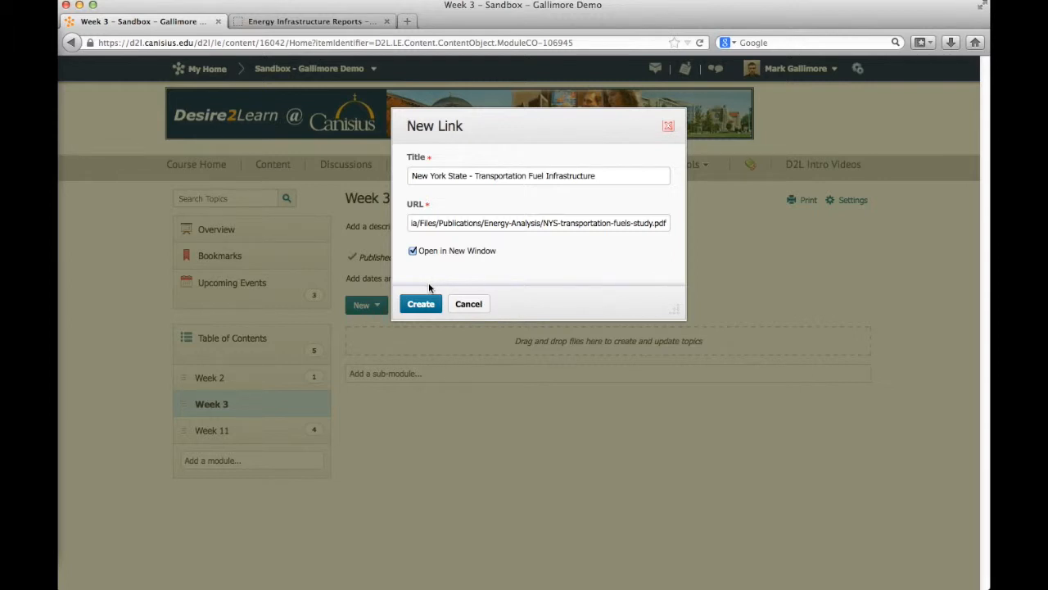
pyautogui.click(421, 305)
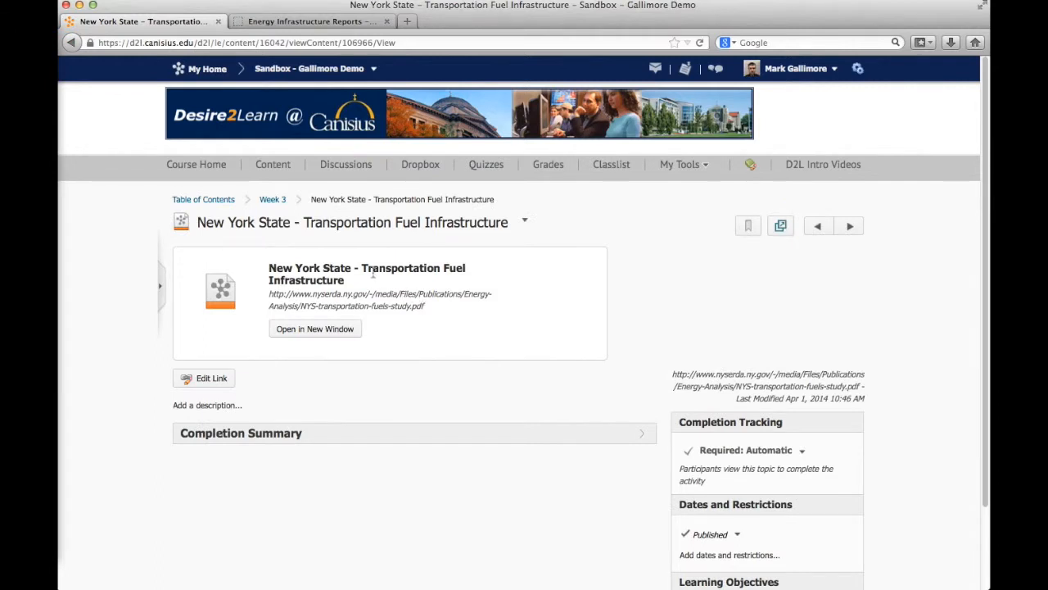
# Return to Week 3, open the Transportation Fuel Infrastructure topic, and save the linked file NYS-transportation-fuels-study.pdf
pyautogui.click(274, 201)
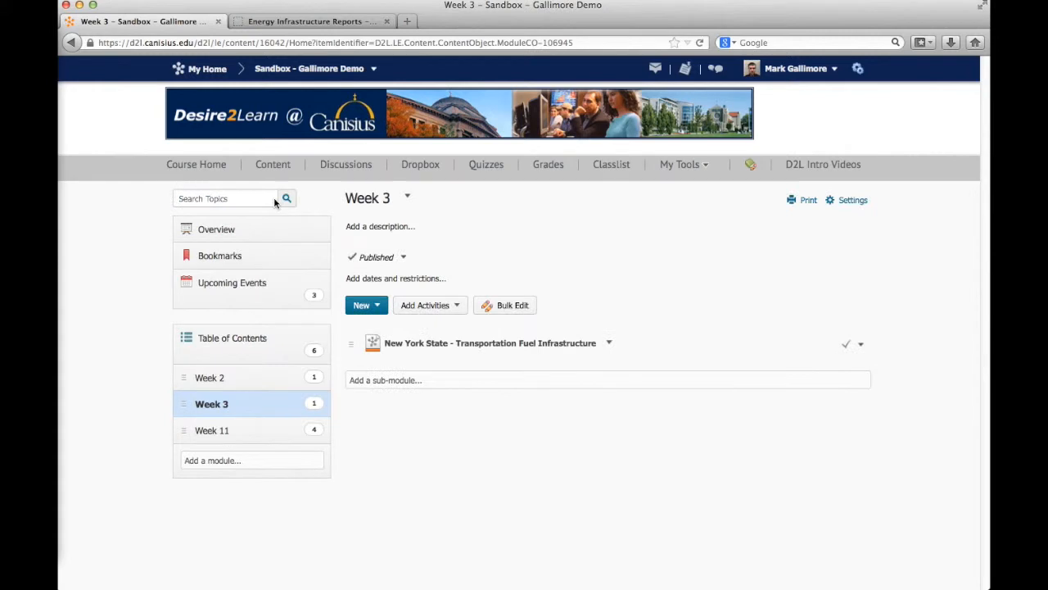
pyautogui.click(459, 344)
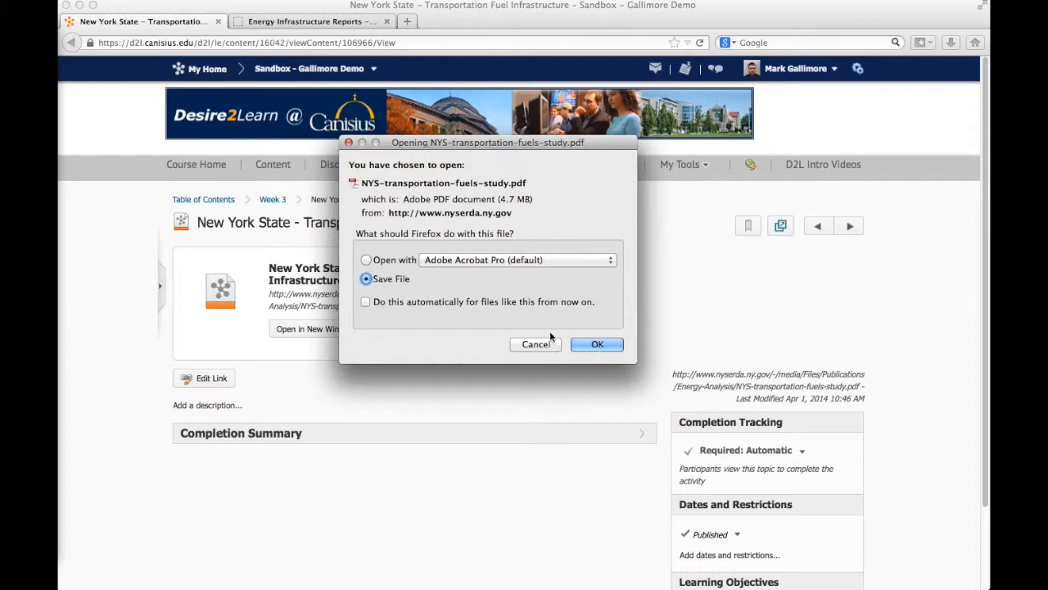
pyautogui.click(597, 345)
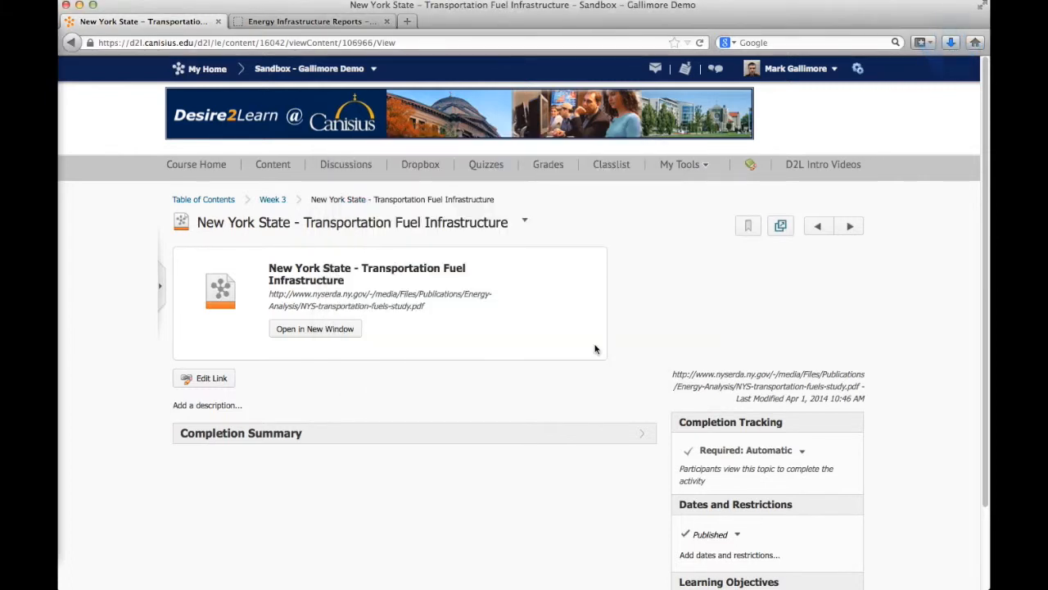